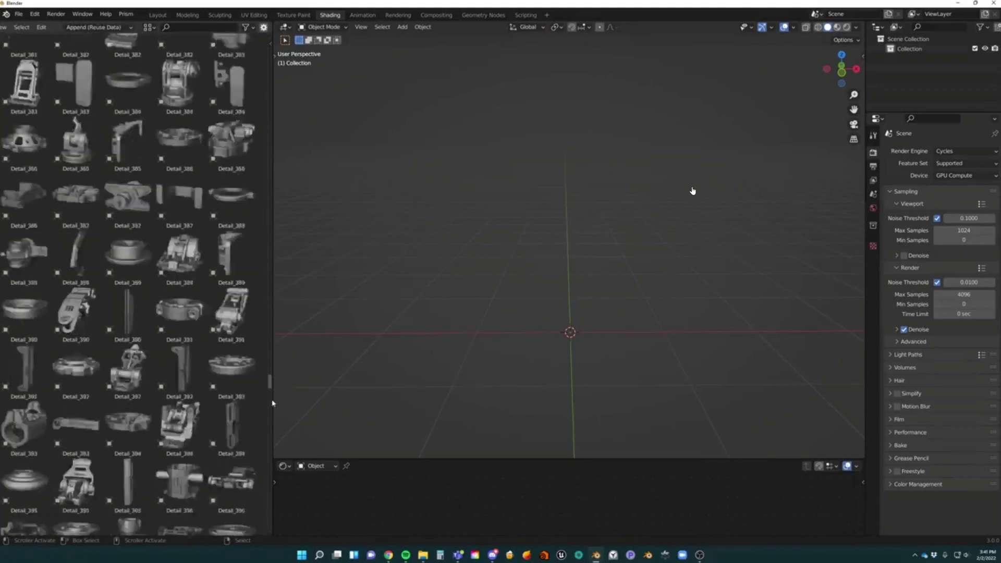
- Place the Detail_345 part with the round housing from the asset library near the scene origin
{"action": "scroll", "coordinate": [180, 303], "scroll_direction": "up", "scroll_amount": 10}
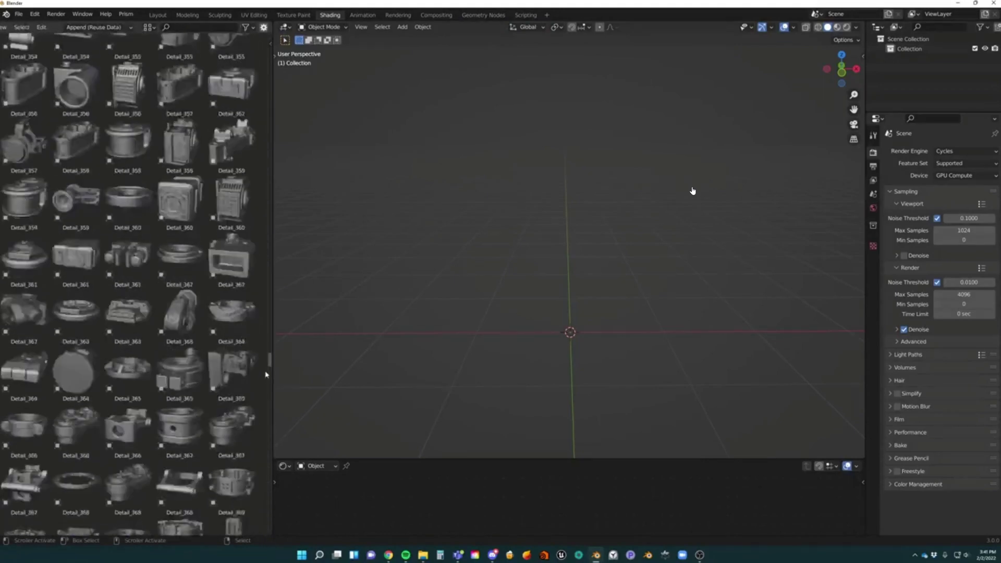
{"action": "left_click_drag", "start_coordinate": [180, 302], "coordinate": [563, 327]}
{"action": "key", "text": "KP_Decimal"}
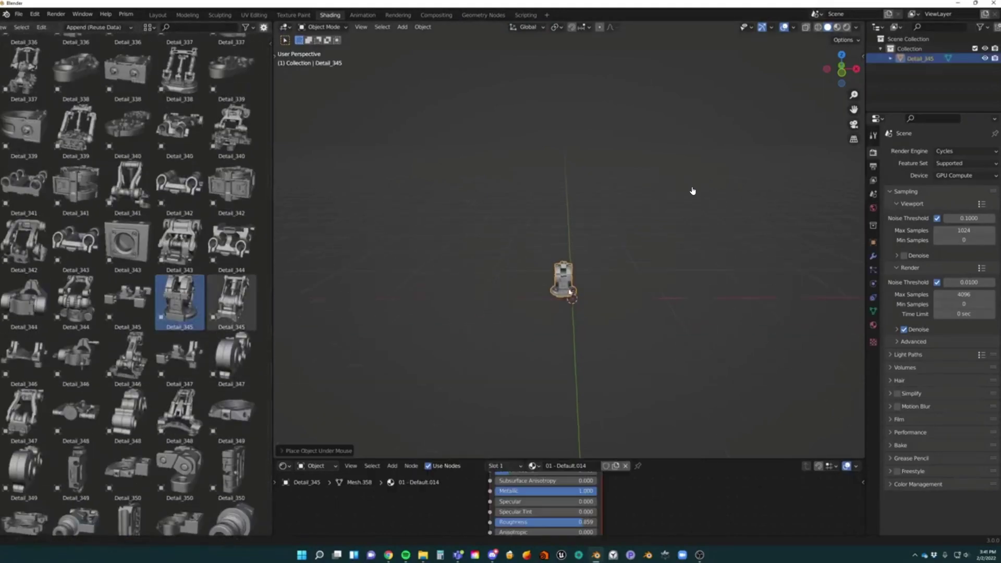
{"action": "middle_click_drag", "start_coordinate": [563, 327], "coordinate": [509, 248]}
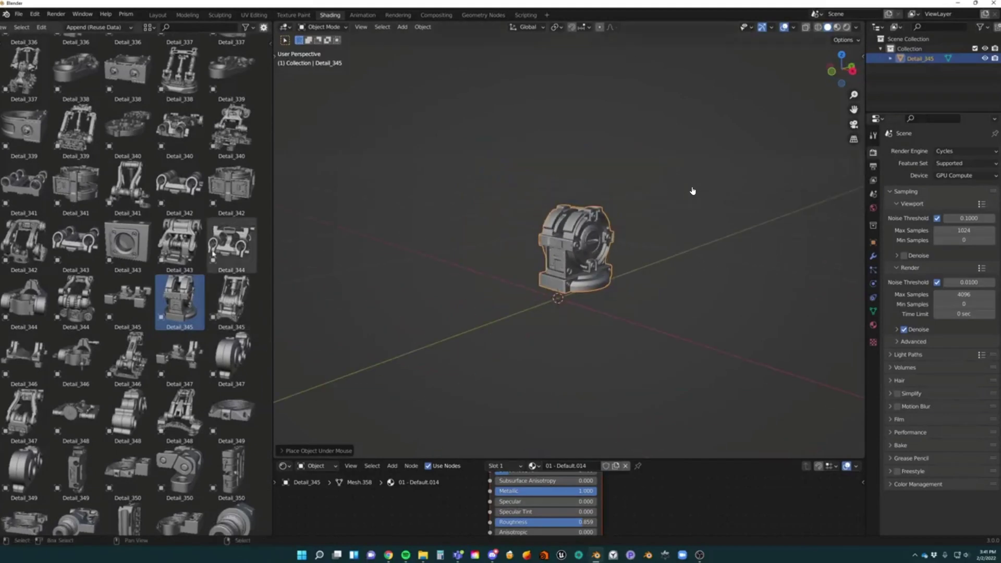
- Add two copies of the small Detail_345 bracket part, one on the housing's round face and one on its base block
{"action": "left_click_drag", "start_coordinate": [128, 303], "coordinate": [590, 248]}
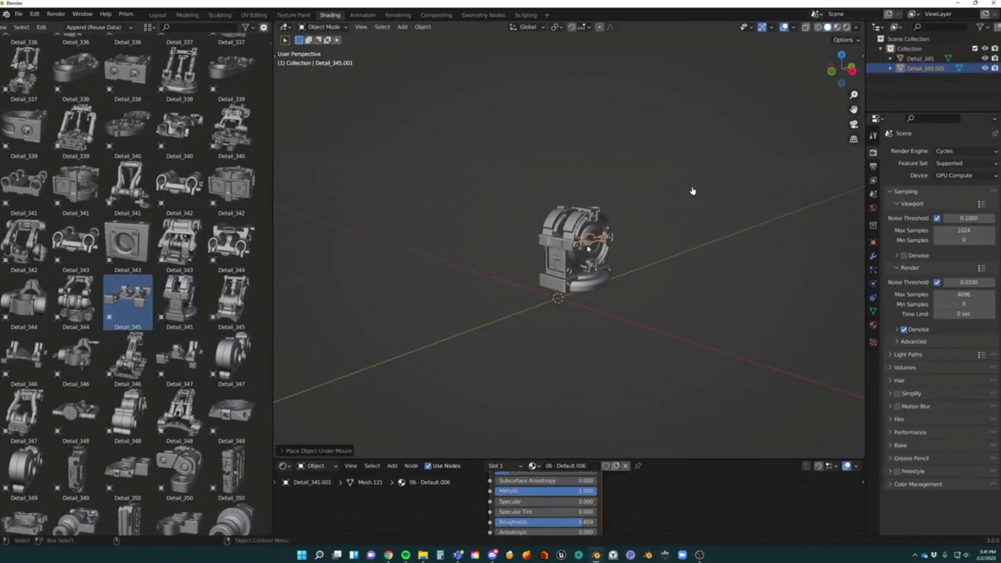
{"action": "left_click_drag", "start_coordinate": [232, 245], "coordinate": [545, 282]}
{"action": "scroll", "coordinate": [545, 281], "scroll_direction": "up", "scroll_amount": 2}
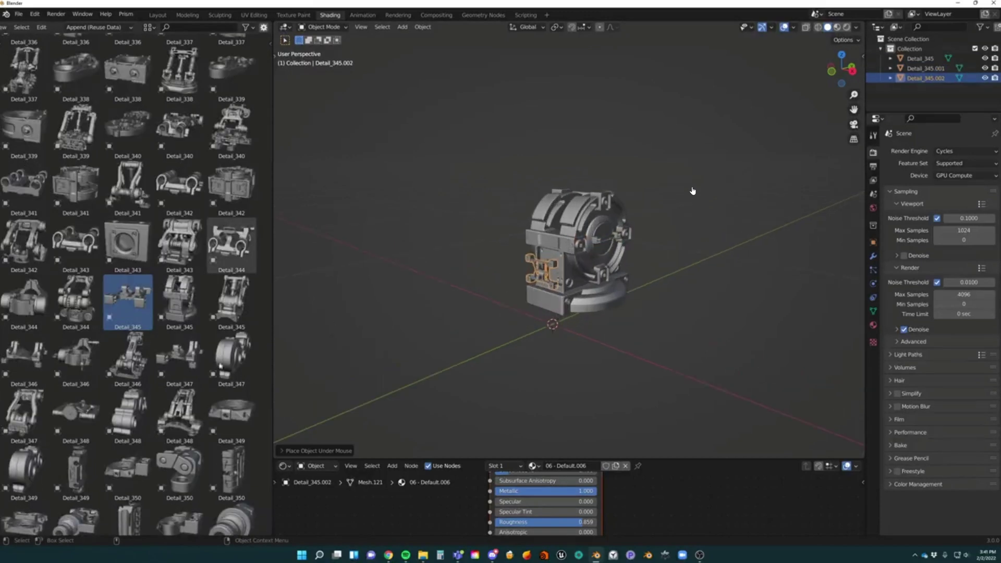
- Place Detail_347 with a Detail_349 ring on it beside the main assembly, and Detail_70 on the opposite side
{"action": "left_click_drag", "start_coordinate": [230, 360], "coordinate": [433, 341]}
{"action": "scroll", "coordinate": [433, 341], "scroll_direction": "down", "scroll_amount": 2}
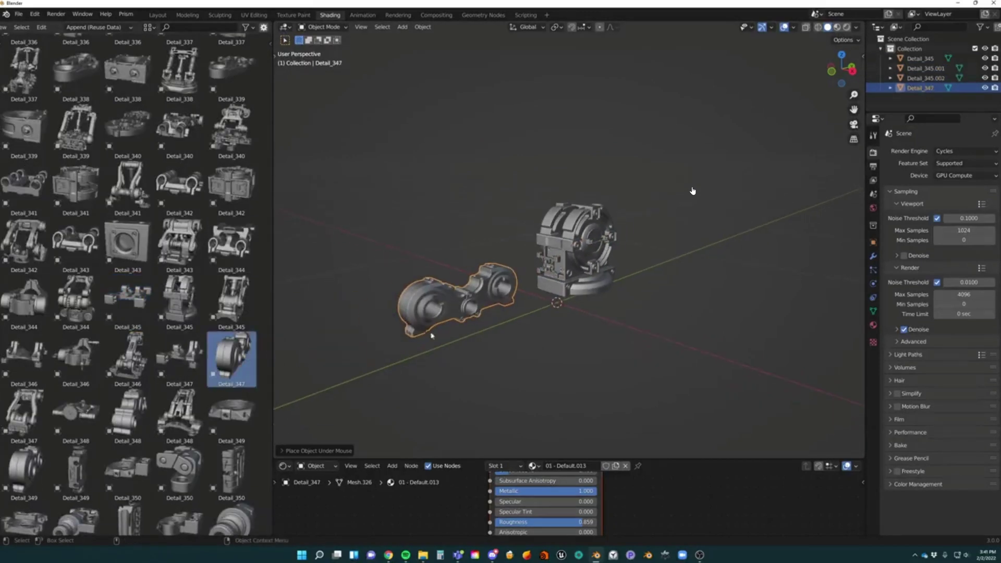
{"action": "left_click_drag", "start_coordinate": [232, 416], "coordinate": [447, 312]}
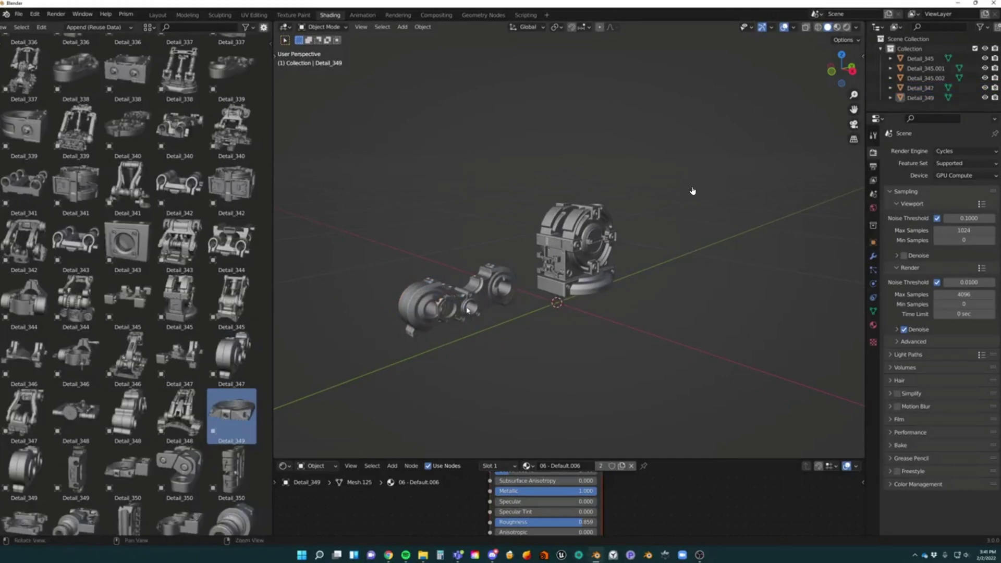
{"action": "left_click_drag", "start_coordinate": [270, 349], "coordinate": [270, 386]}
{"action": "left_click_drag", "start_coordinate": [232, 139], "coordinate": [667, 307]}
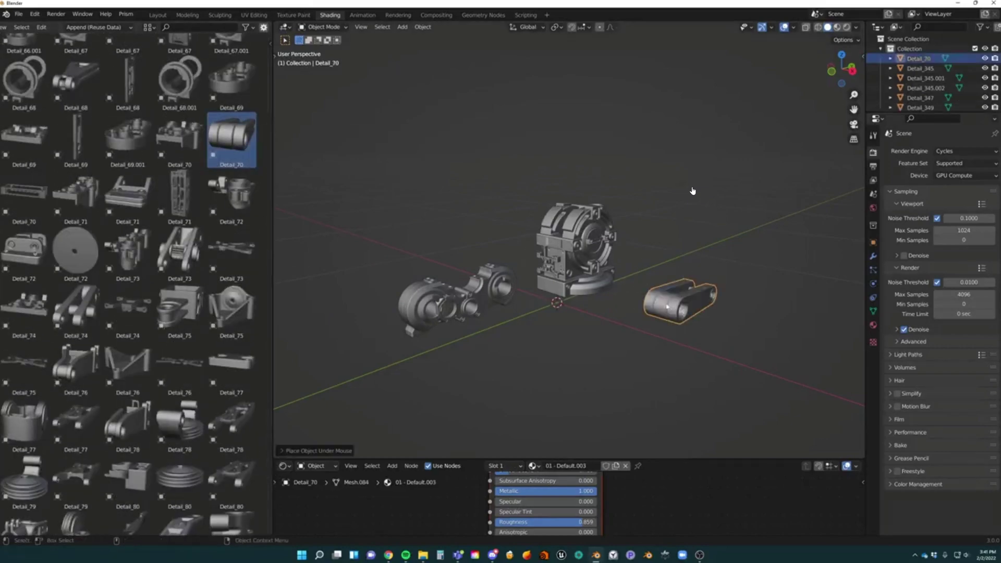
- Delete all the placed parts from the scene
{"action": "key", "text": "a"}
{"action": "key", "text": "Delete"}
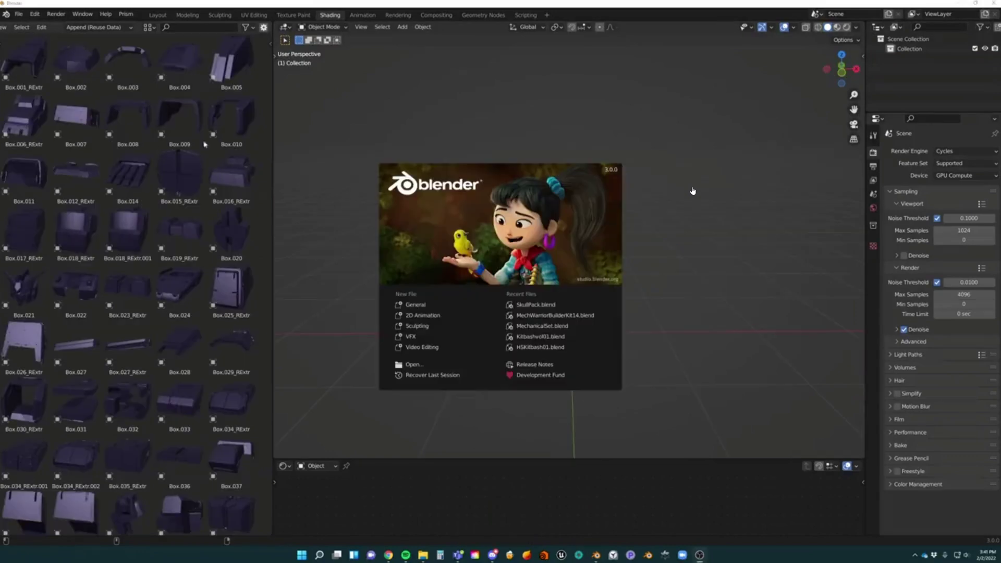
- Leave the browser video, switch to Blender and dismiss its splash screen
{"action": "left_click", "coordinate": [693, 191]}
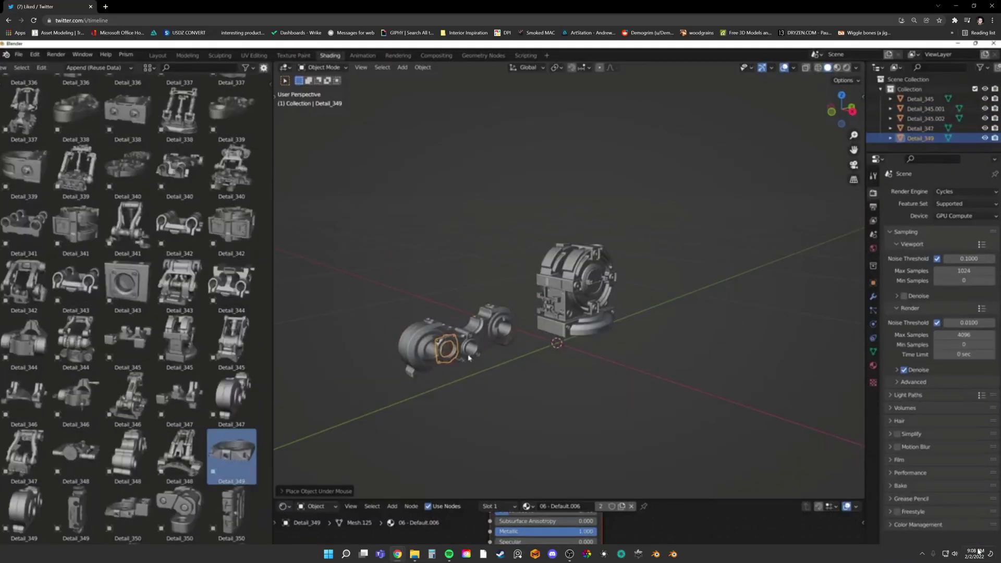
{"action": "left_click", "coordinate": [673, 554]}
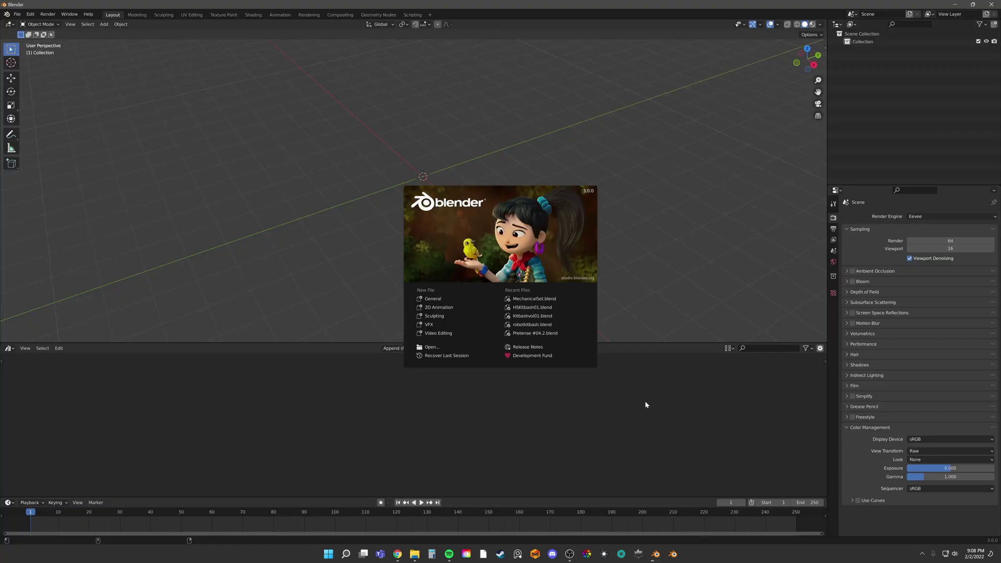
{"action": "left_click", "coordinate": [696, 211]}
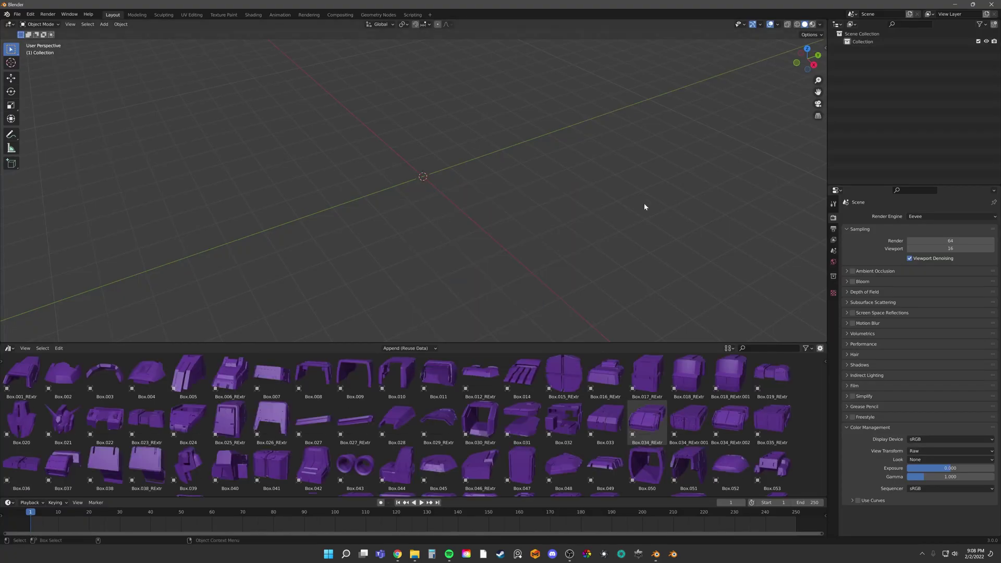
- Join the lower Asset Browser area into the 3D viewport
{"action": "right_click", "coordinate": [599, 342]}
{"action": "left_click", "coordinate": [563, 362]}
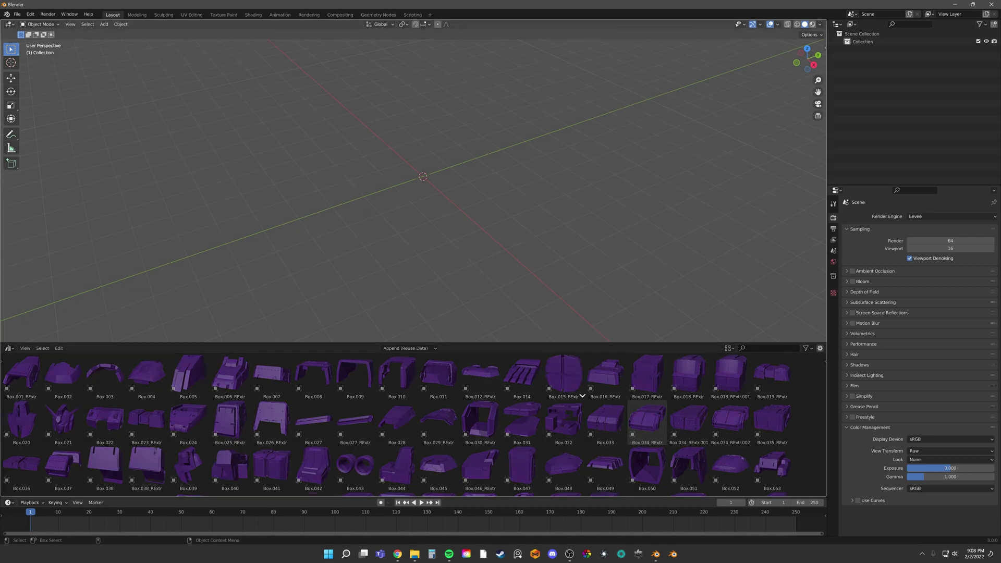
{"action": "left_click", "coordinate": [626, 298]}
- Split the 3D viewport horizontally and turn the lower area into an Asset Browser
{"action": "right_click", "coordinate": [828, 315]}
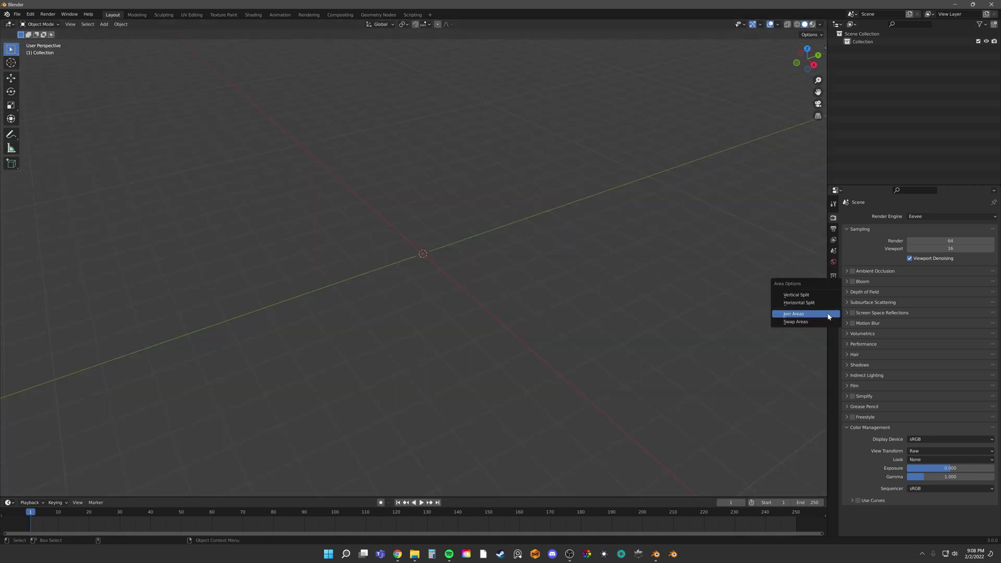
{"action": "left_click", "coordinate": [799, 303]}
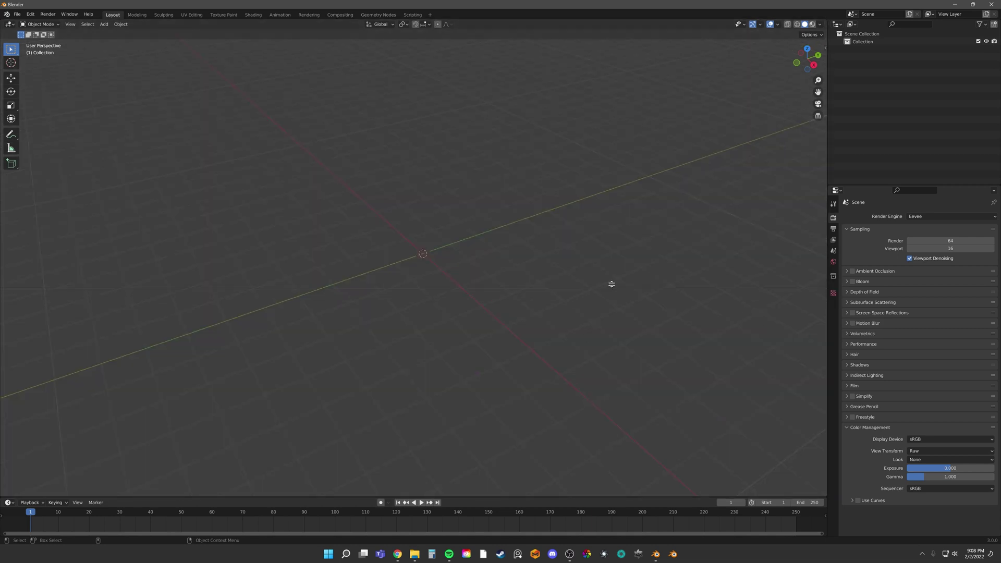
{"action": "left_click", "coordinate": [200, 264]}
{"action": "left_click", "coordinate": [9, 268]}
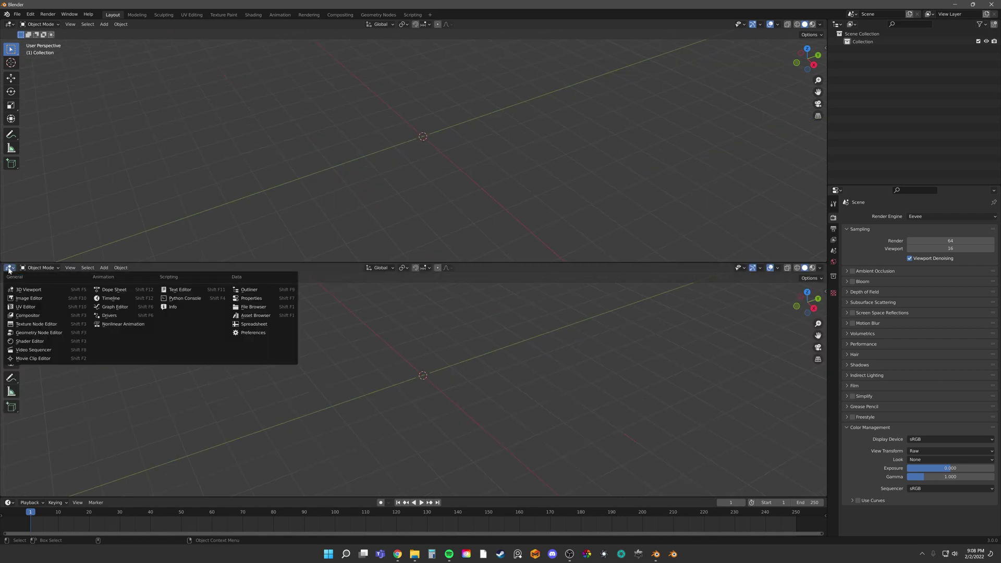
{"action": "left_click", "coordinate": [267, 316]}
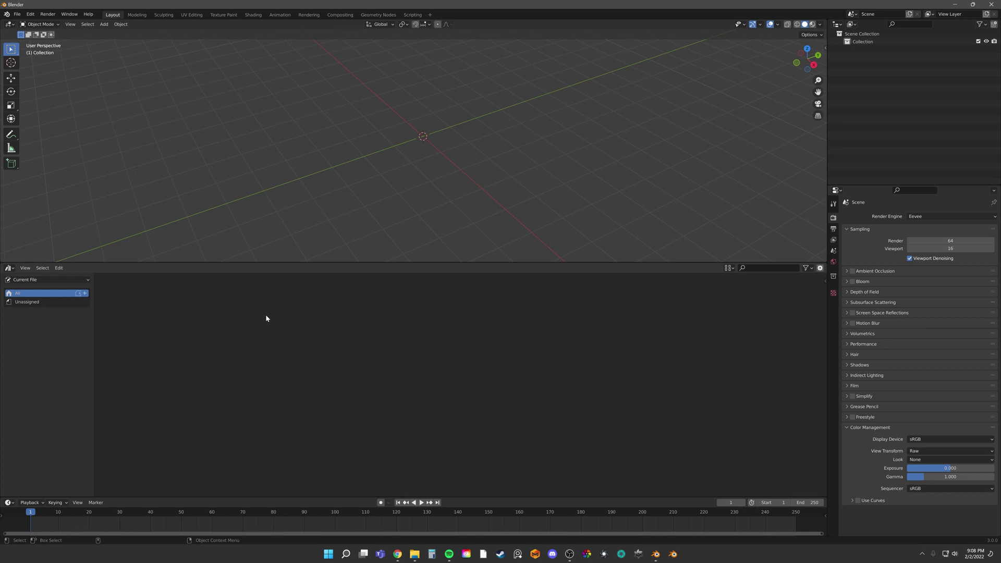
- Check the available asset library sources, and examine the Asset Libraries section of the file path preferences
{"action": "left_click", "coordinate": [74, 280]}
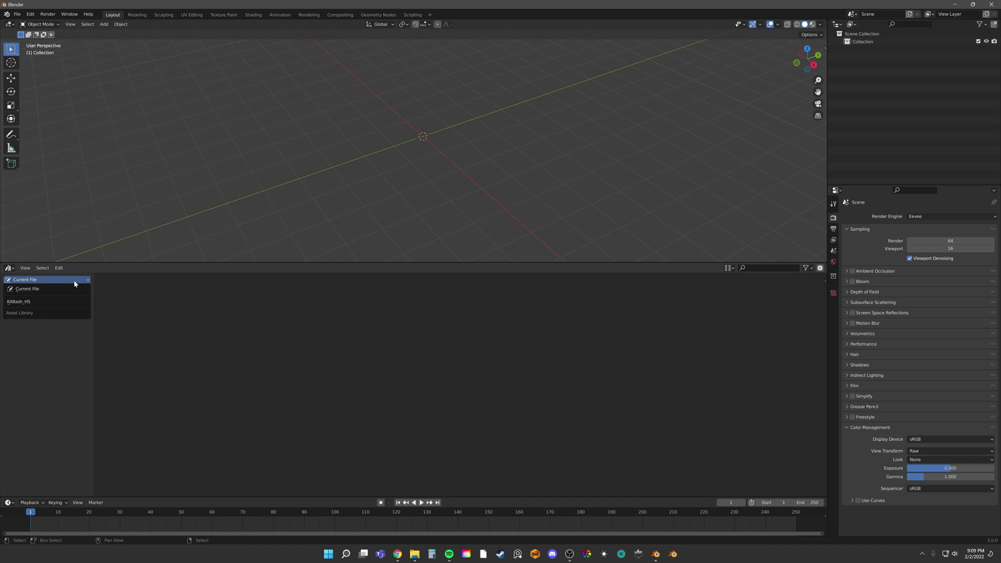
{"action": "left_click", "coordinate": [75, 283]}
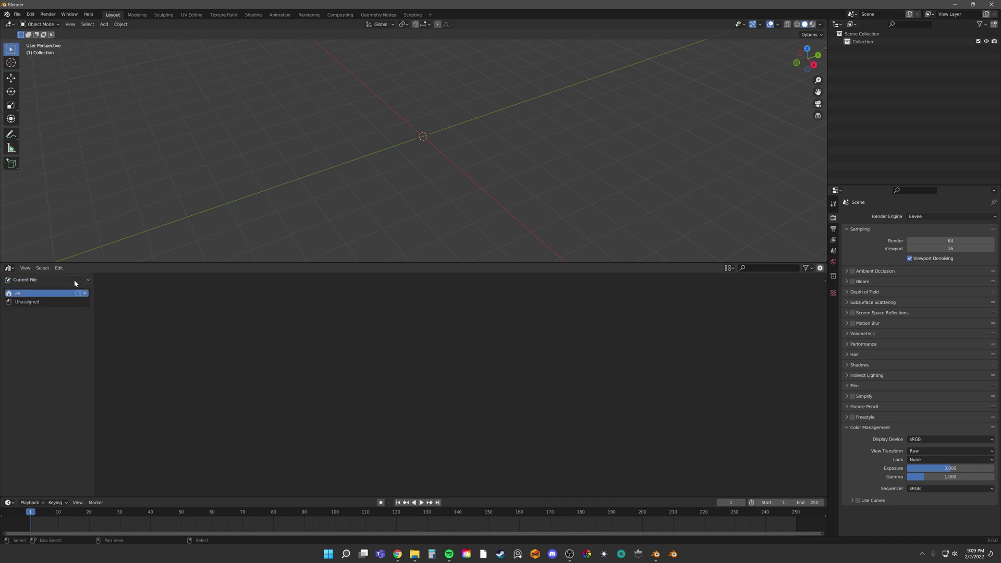
{"action": "left_click", "coordinate": [30, 14]}
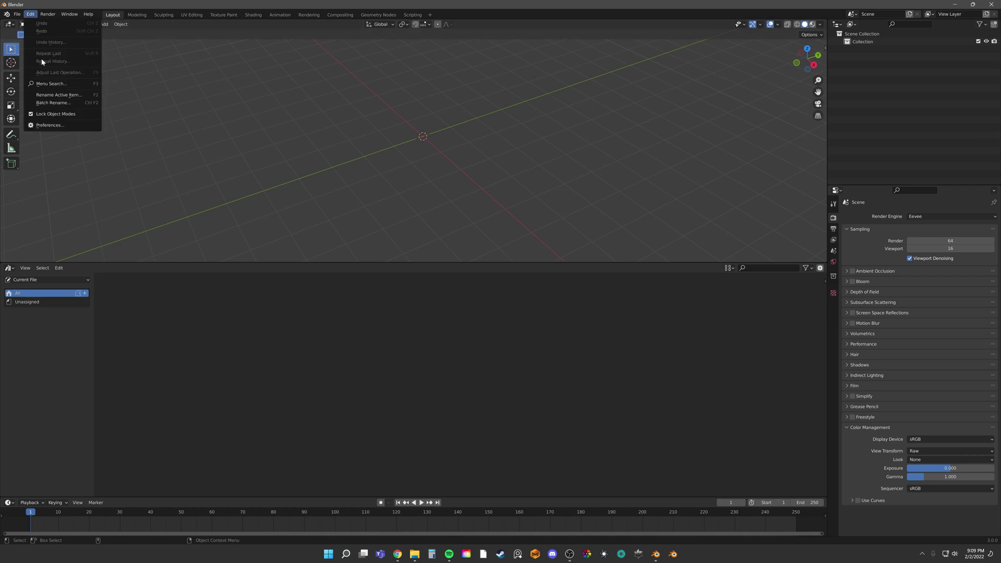
{"action": "left_click", "coordinate": [61, 126]}
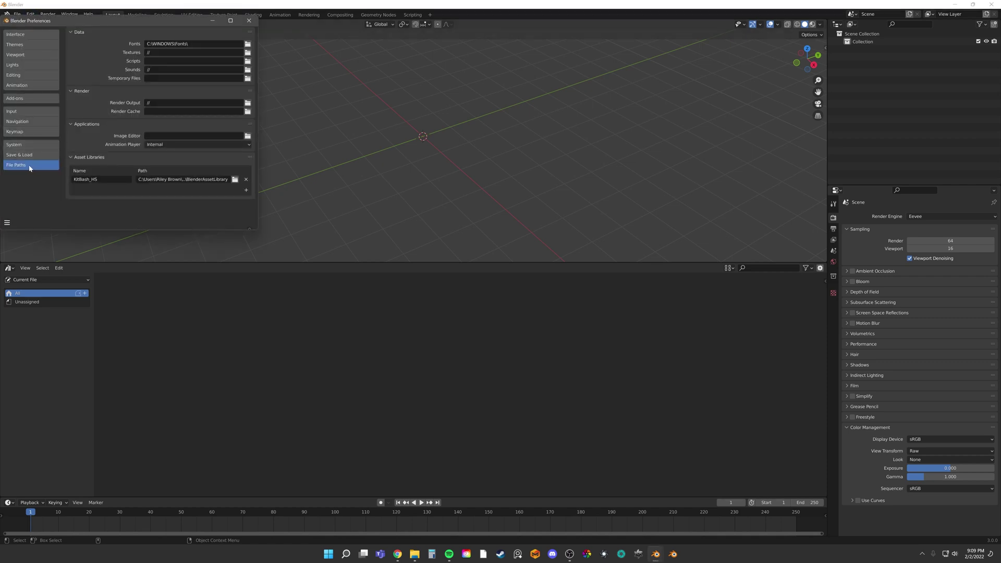
{"action": "left_click", "coordinate": [69, 159]}
{"action": "left_click", "coordinate": [70, 158]}
- Switch to File Explorer and examine the hard surface kit and JRO-HSKitbash-01 folders inside BlenderAssetLibrary, closing the window when done
{"action": "mouse_move", "coordinate": [414, 554]}
{"action": "left_click", "coordinate": [422, 524]}
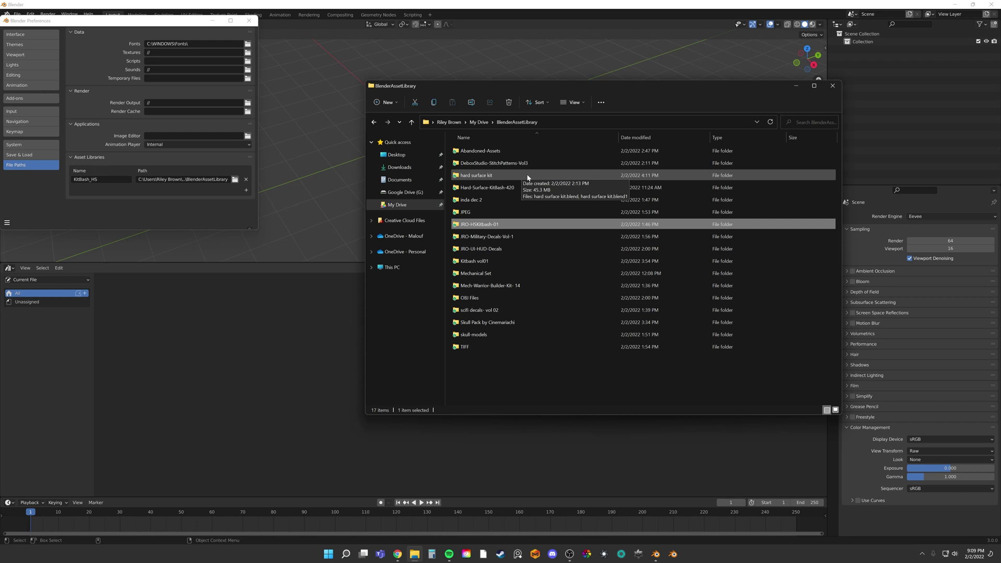
{"action": "double_click", "coordinate": [486, 176]}
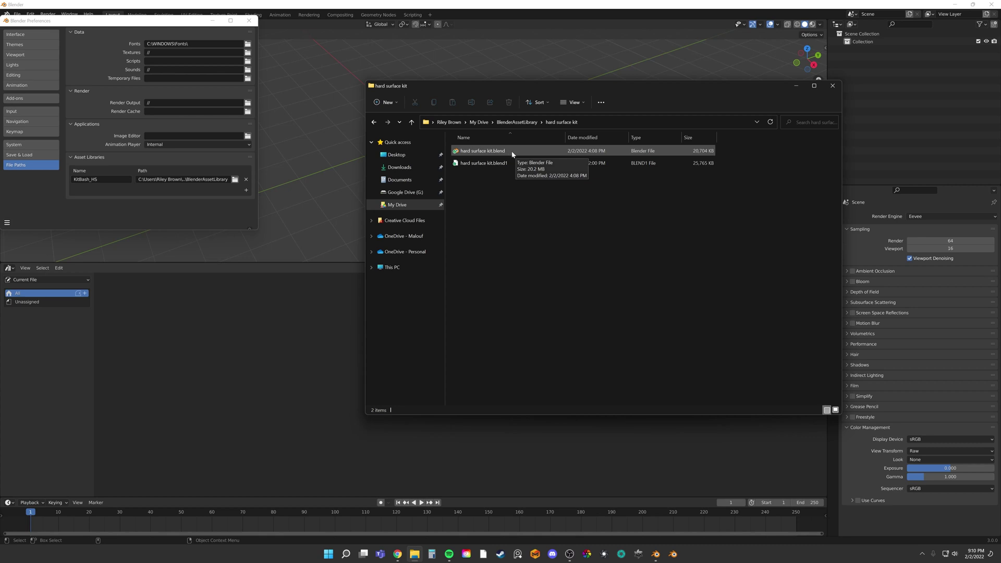
{"action": "left_click", "coordinate": [412, 122]}
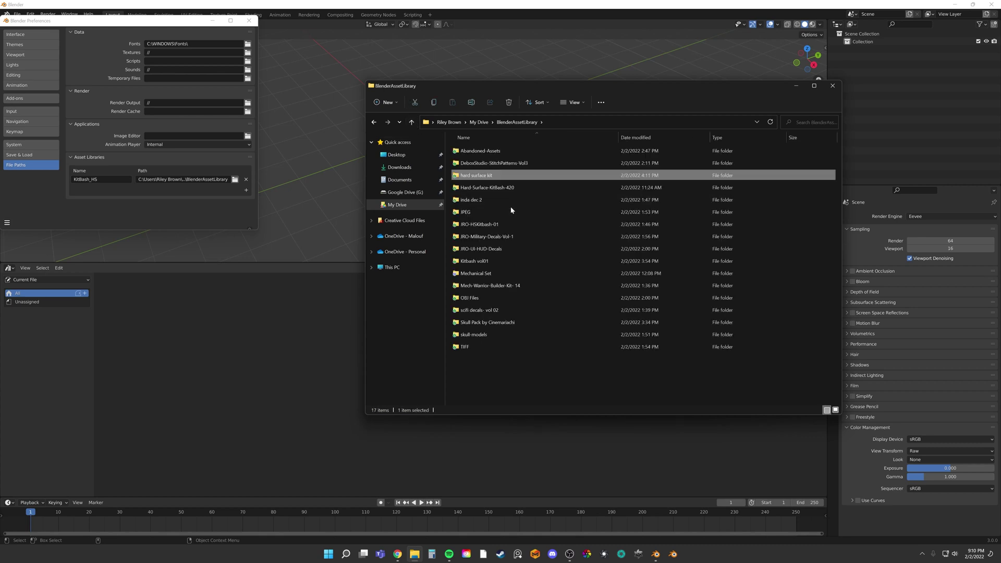
{"action": "double_click", "coordinate": [508, 222]}
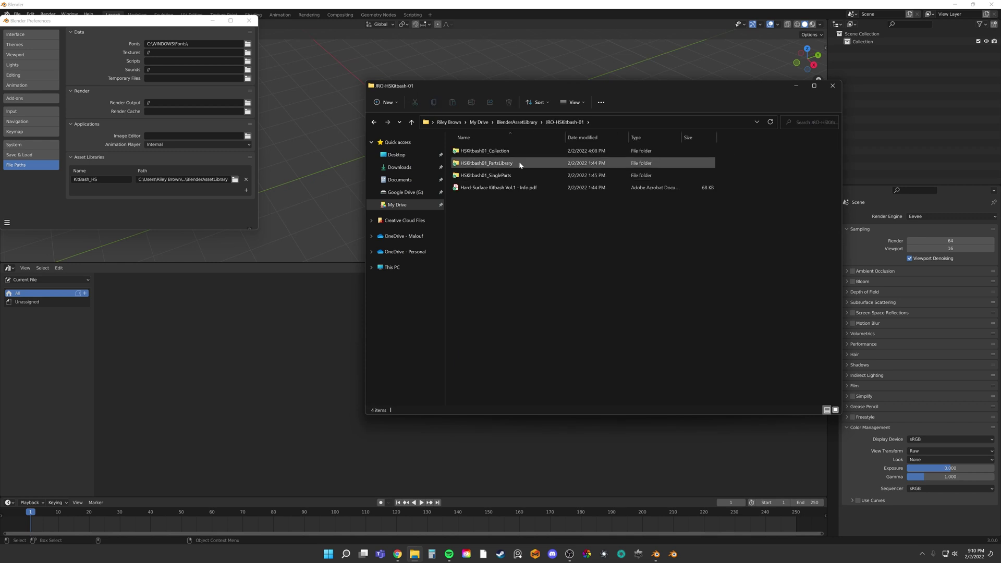
{"action": "left_click", "coordinate": [412, 121]}
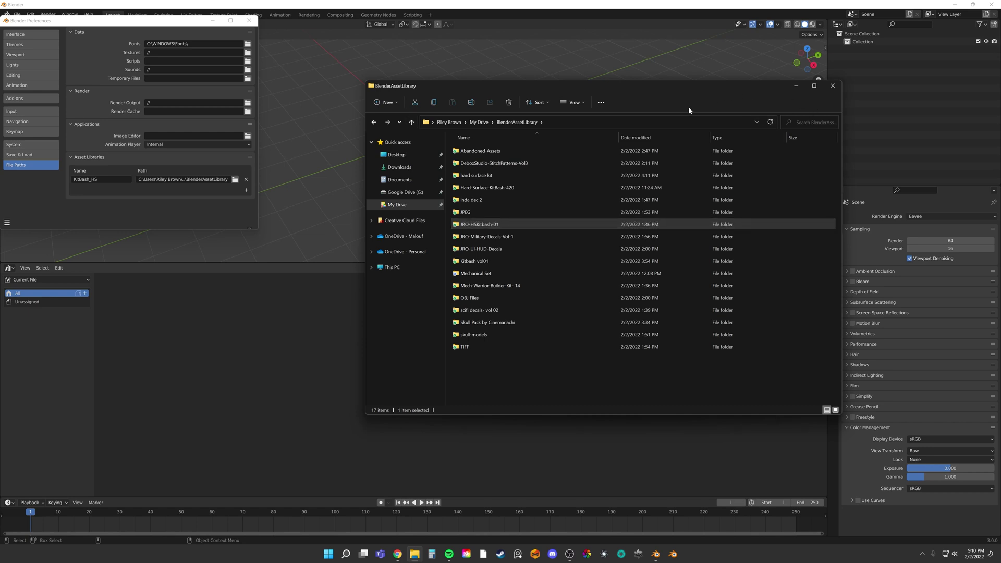
{"action": "left_click_drag", "start_coordinate": [691, 92], "coordinate": [670, 111]}
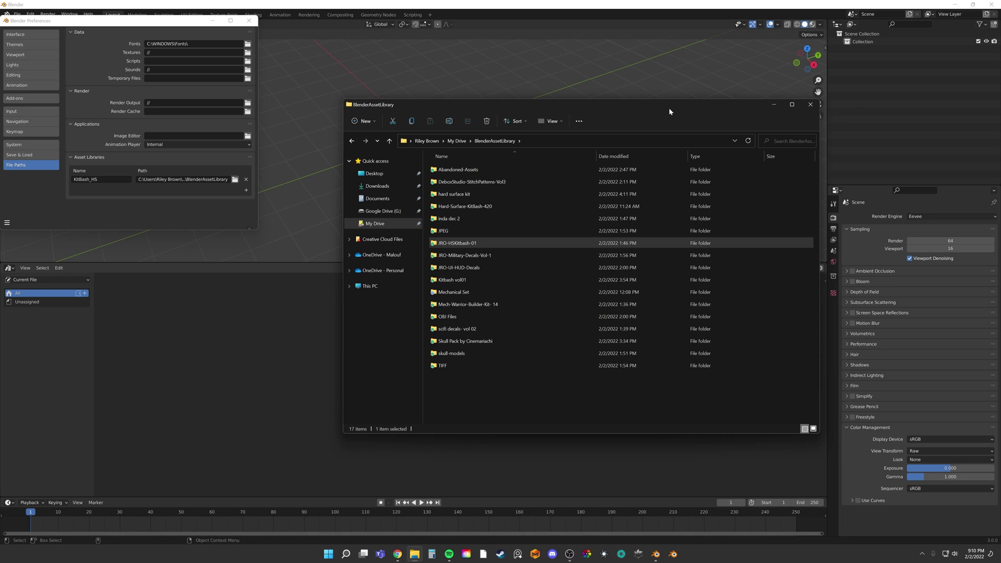
{"action": "left_click", "coordinate": [809, 106]}
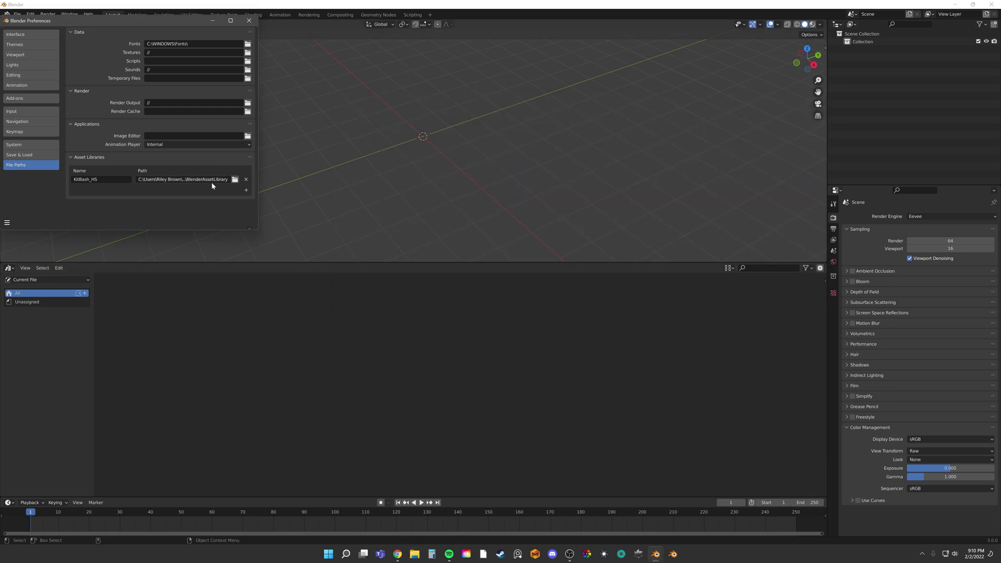
- Close the preferences and set the Asset Browser's source to the KitBash_HS library
{"action": "left_click", "coordinate": [125, 179]}
{"action": "left_click", "coordinate": [249, 24]}
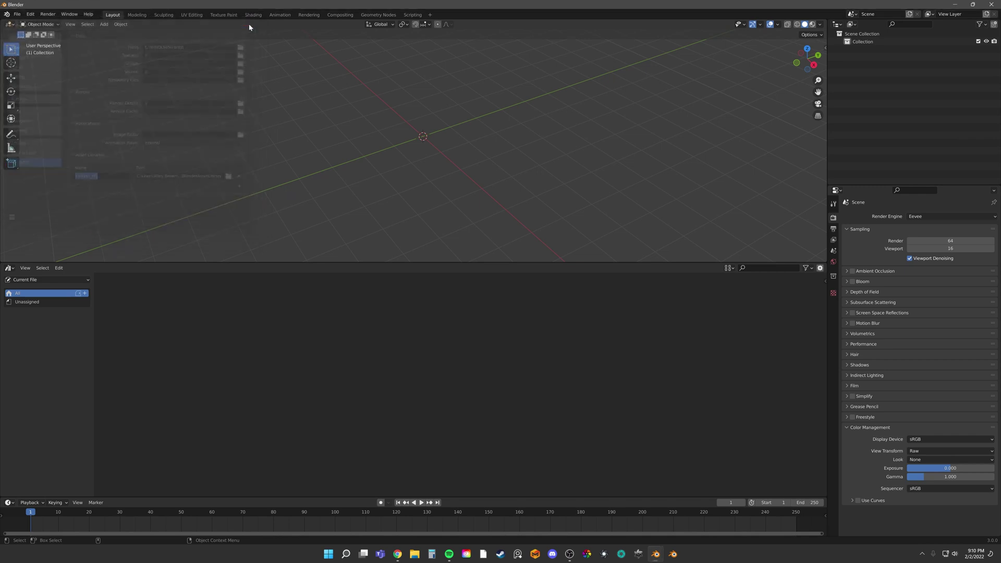
{"action": "left_click", "coordinate": [60, 281]}
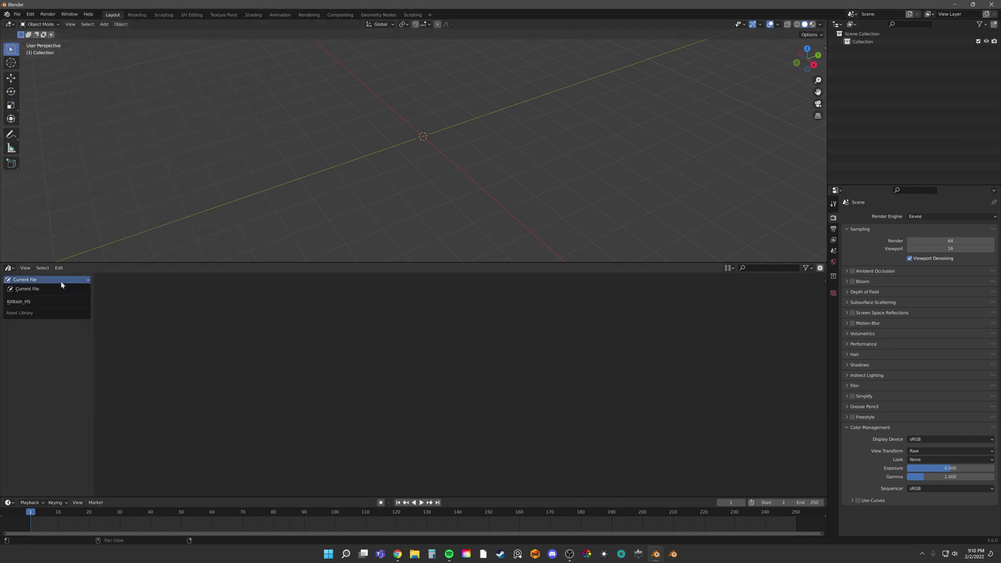
{"action": "left_click", "coordinate": [46, 302]}
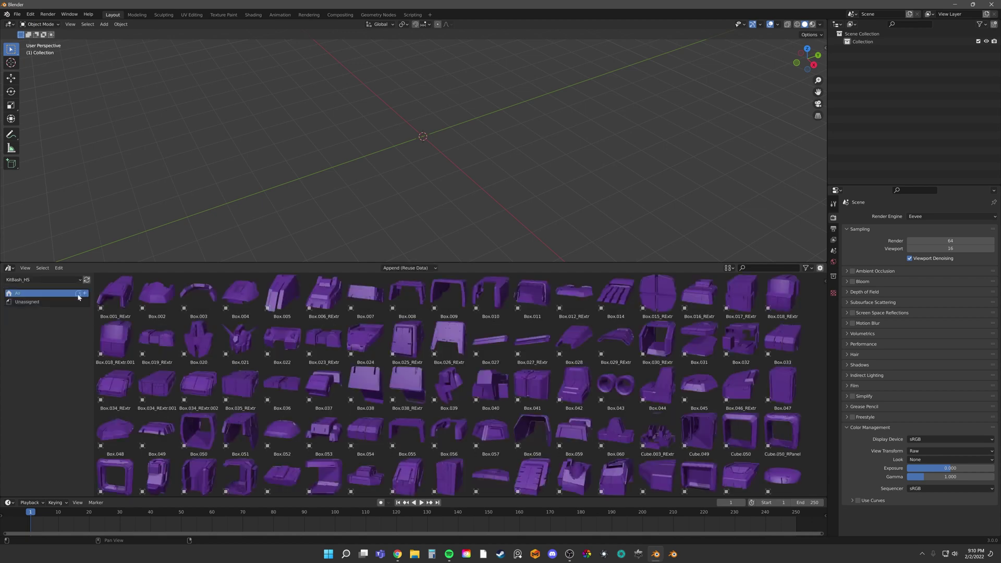
- Find the Detail parts in the KitBash_HS library and open the MechanicalSet.blend source file of one of them
{"action": "scroll", "coordinate": [500, 401], "scroll_direction": "down", "scroll_amount": 6}
{"action": "scroll", "coordinate": [517, 370], "scroll_direction": "down", "scroll_amount": 8}
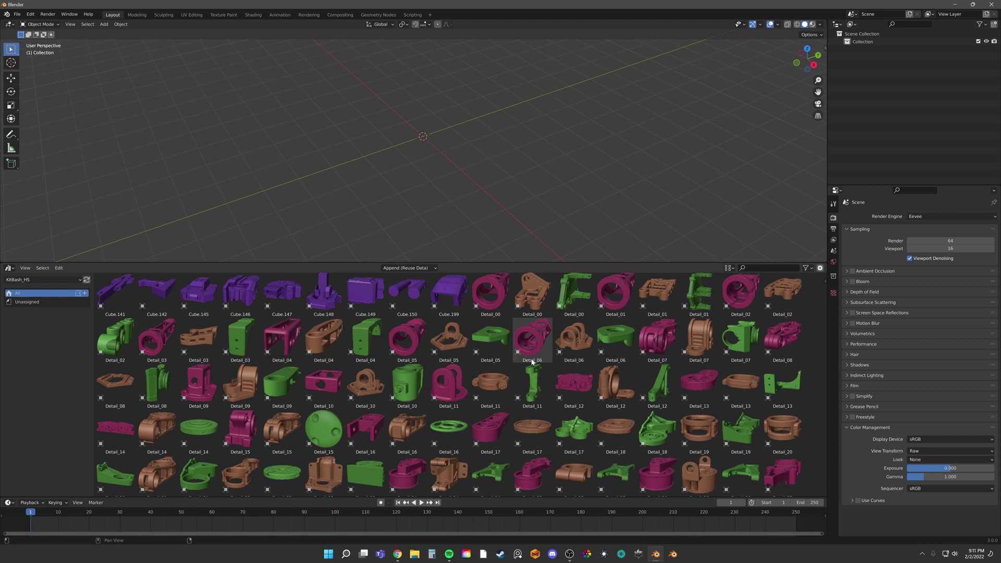
{"action": "mouse_move", "coordinate": [826, 297]}
{"action": "left_mouse_down"}
{"action": "mouse_move", "coordinate": [823, 477]}
{"action": "mouse_move", "coordinate": [829, 295]}
{"action": "left_mouse_up"}
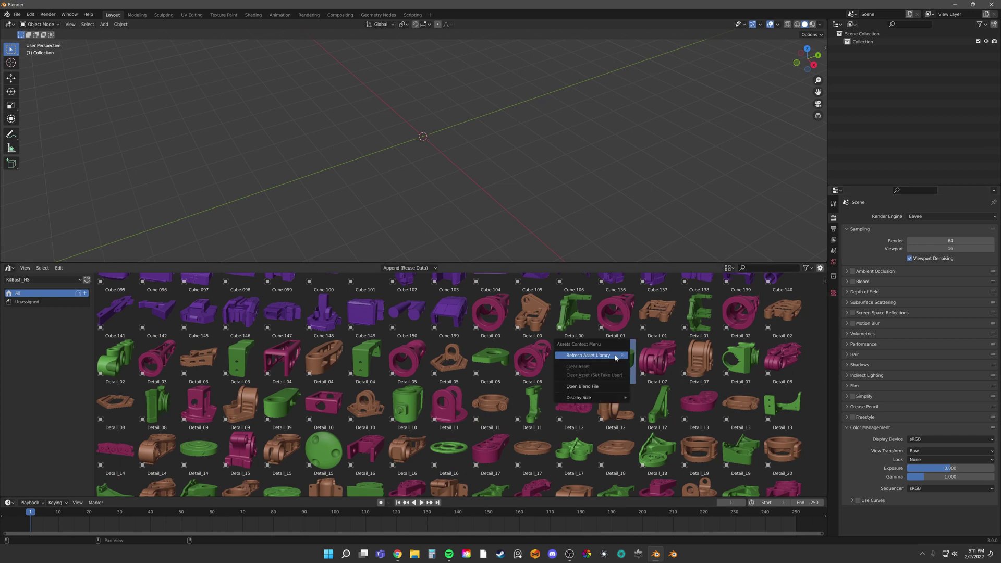
{"action": "left_click", "coordinate": [592, 386]}
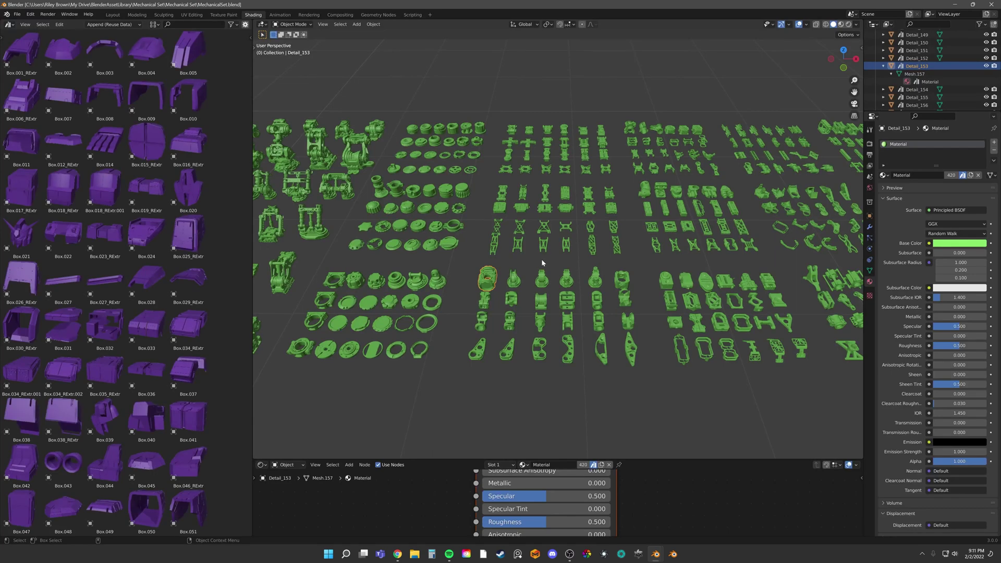
{"action": "scroll", "coordinate": [542, 262], "scroll_direction": "down", "scroll_amount": 5}
{"action": "scroll", "coordinate": [596, 251], "scroll_direction": "up", "scroll_amount": 2}
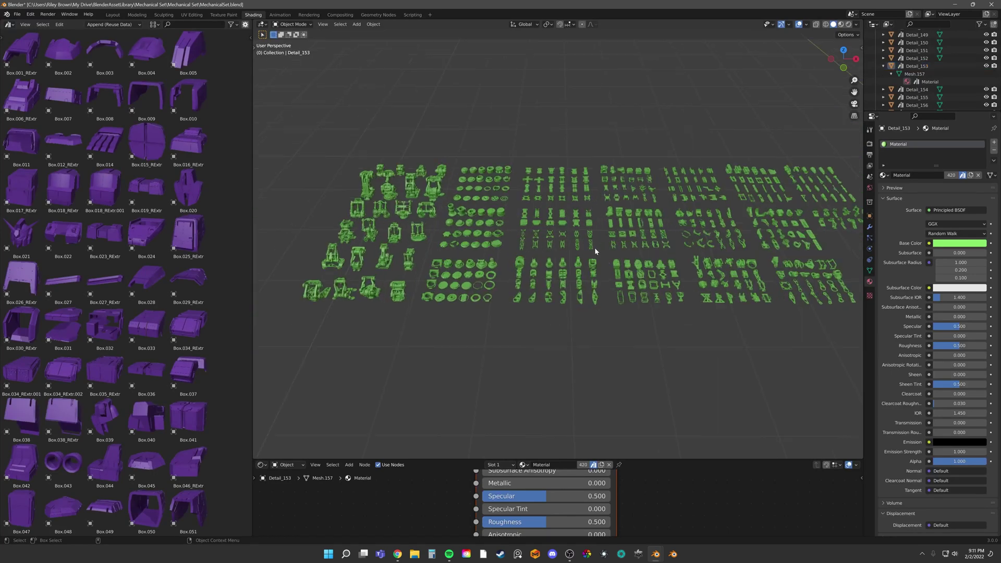
- Clear the asset status of the Detail_146 object in the outliner
{"action": "left_click_drag", "start_coordinate": [596, 251], "coordinate": [514, 263], "text": "alt"}
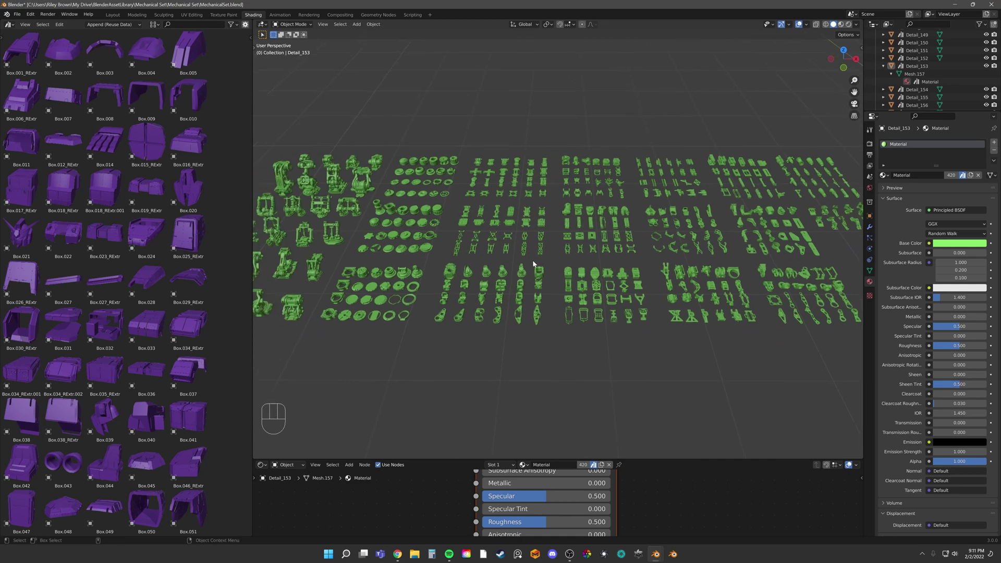
{"action": "left_click", "coordinate": [884, 68]}
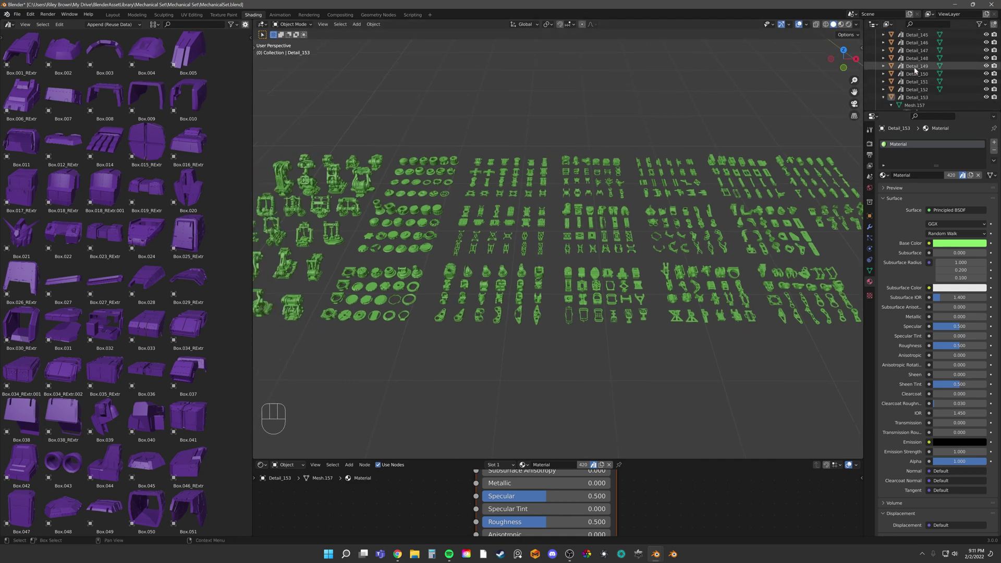
{"action": "scroll", "coordinate": [901, 63], "scroll_direction": "up", "scroll_amount": 7}
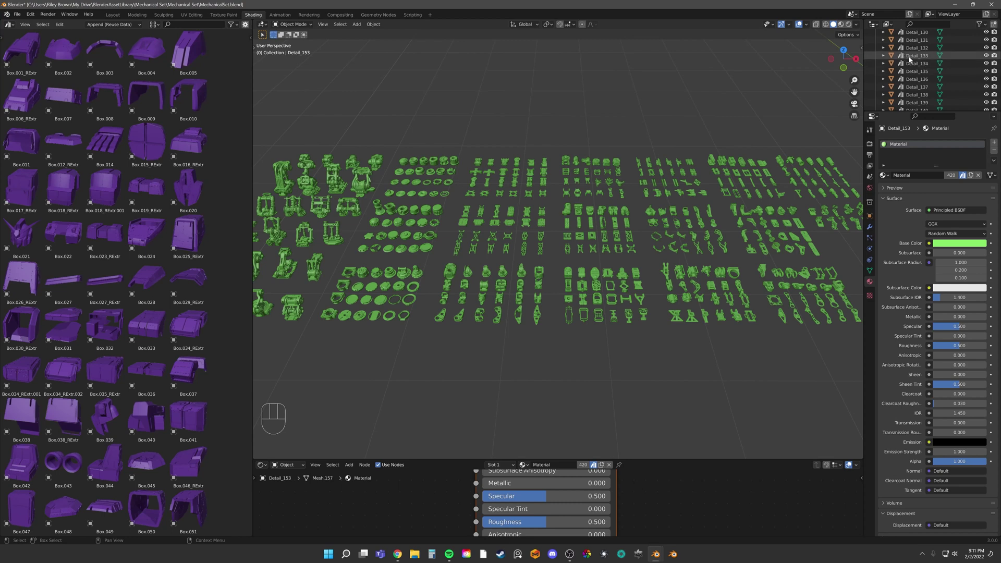
{"action": "key", "text": "period"}
{"action": "scroll", "coordinate": [938, 70], "scroll_direction": "up", "scroll_amount": 3}
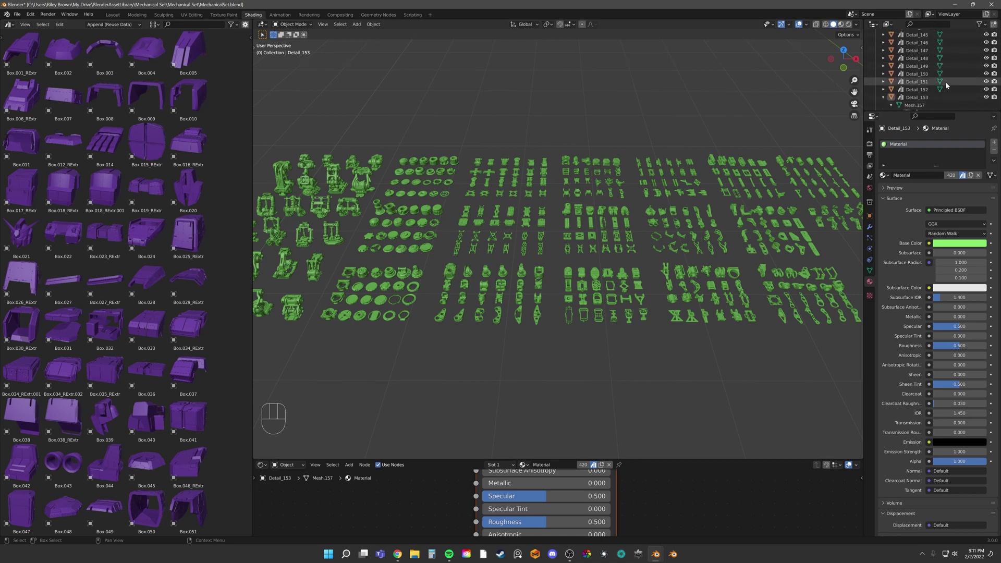
{"action": "scroll", "coordinate": [947, 83], "scroll_direction": "up", "scroll_amount": 1}
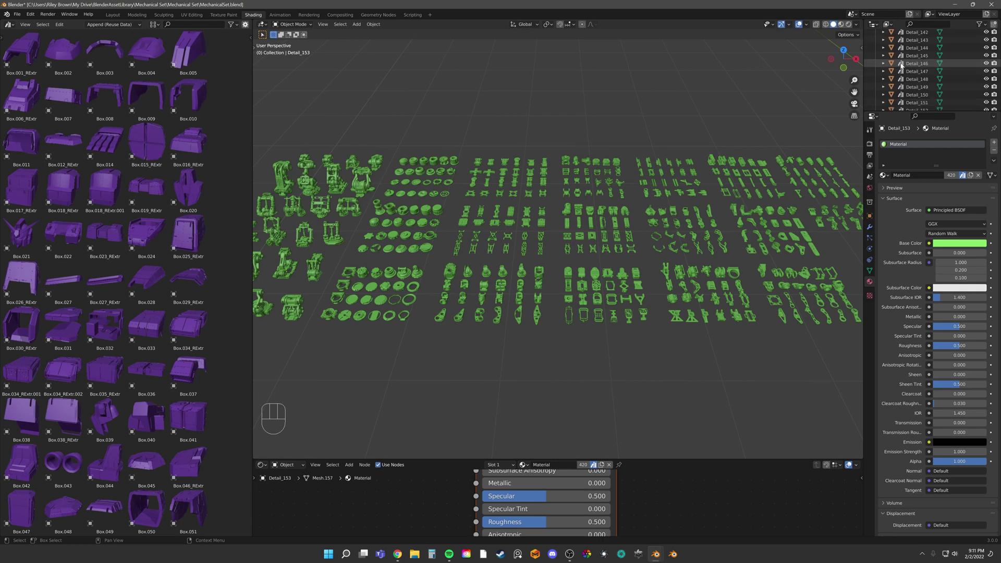
{"action": "left_click", "coordinate": [918, 65]}
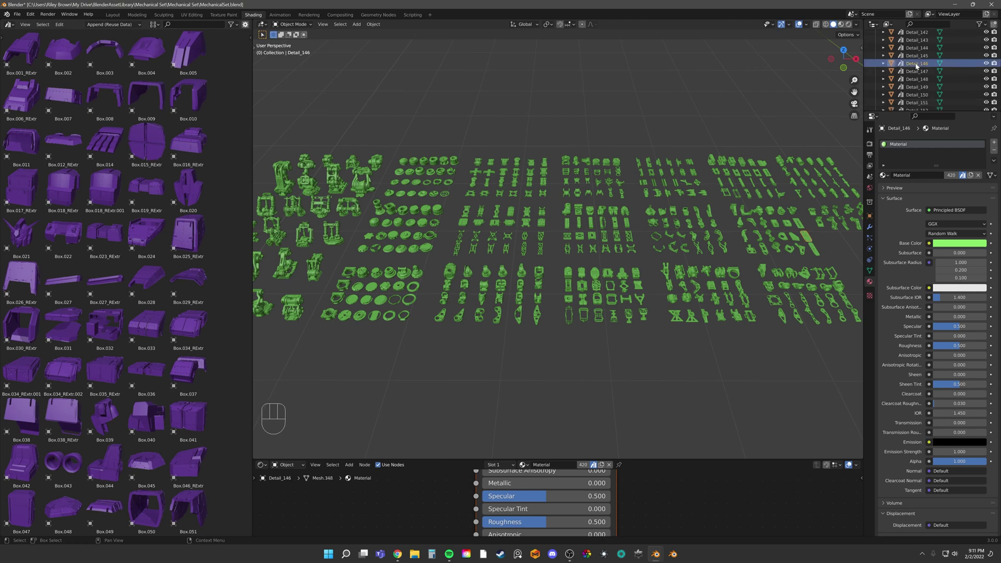
{"action": "right_click", "coordinate": [917, 66]}
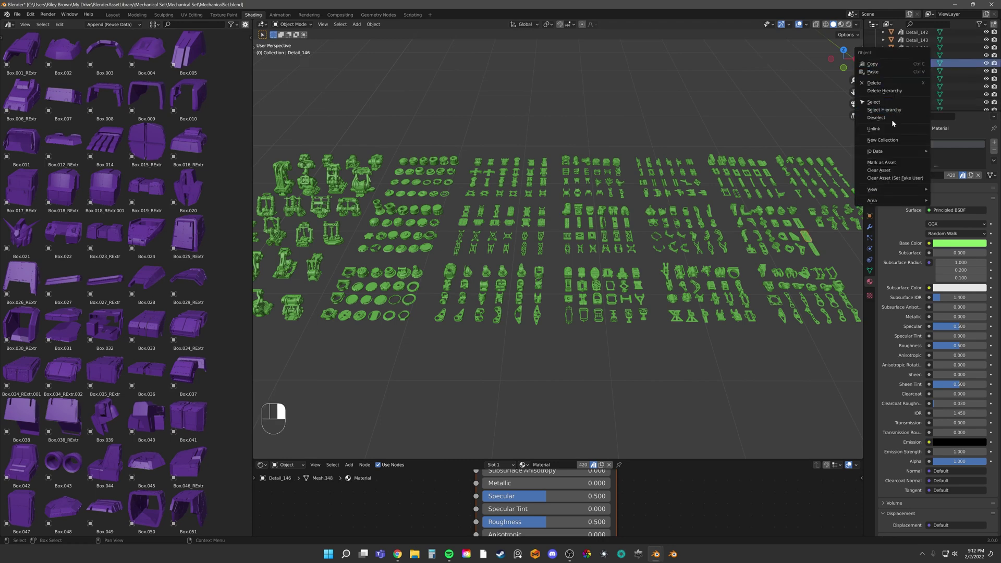
{"action": "left_click", "coordinate": [896, 174]}
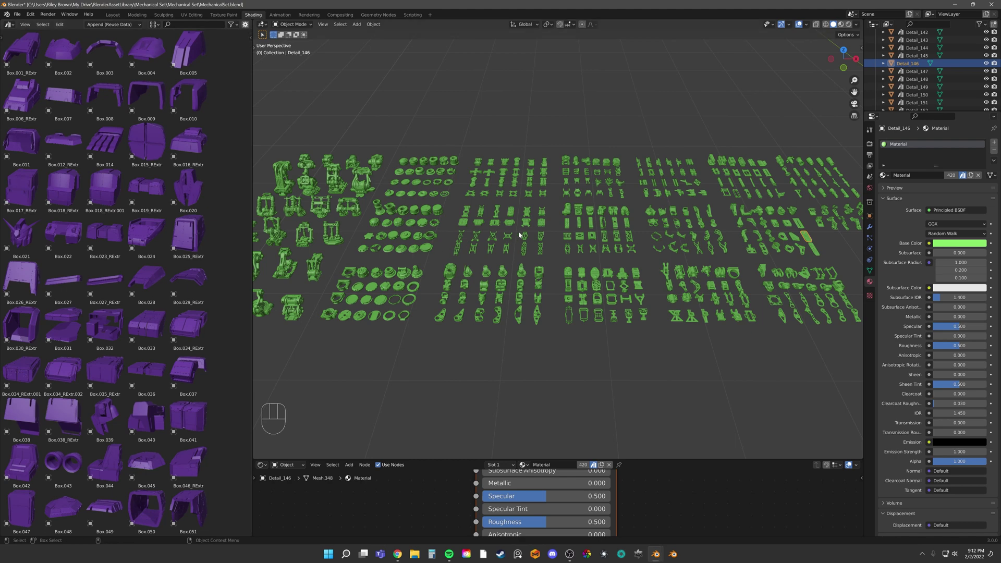
- Select all the mechanical parts in the viewport and run the Mark as Asset command on them
{"action": "scroll", "coordinate": [549, 233], "scroll_direction": "down", "scroll_amount": 3}
{"action": "left_click_drag", "start_coordinate": [308, 140], "coordinate": [776, 348]}
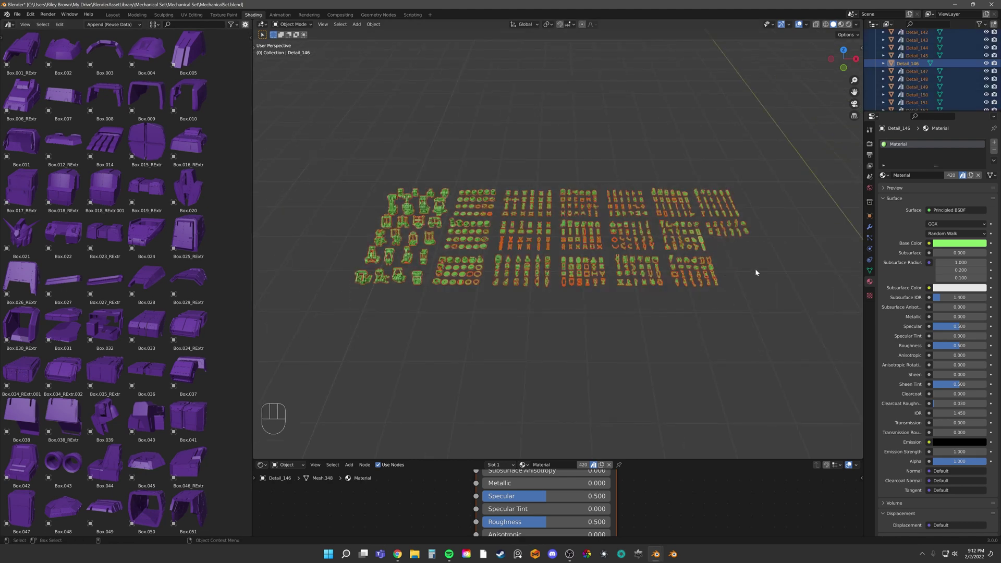
{"action": "key", "text": "F3"}
{"action": "type", "text": "asset"}
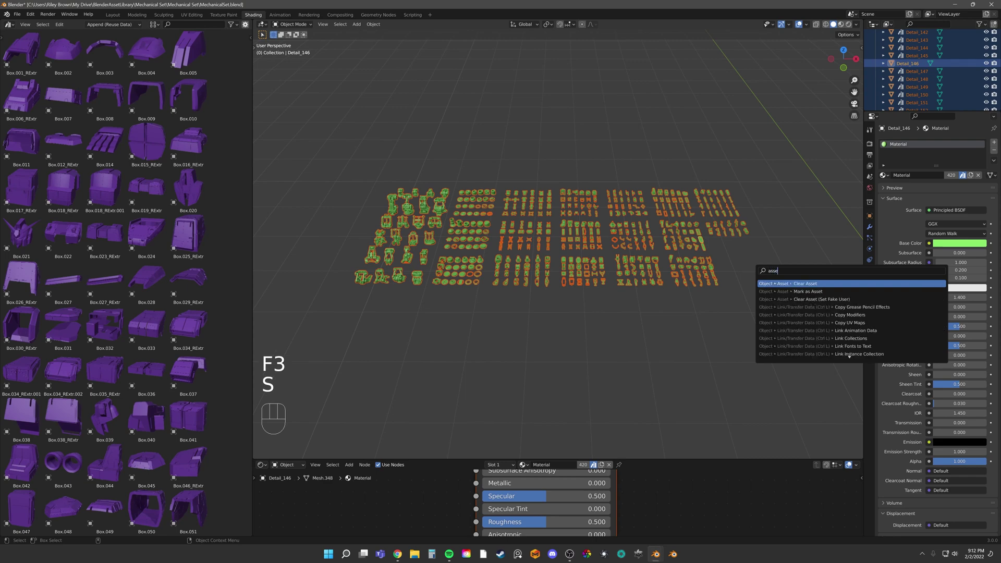
{"action": "left_click", "coordinate": [839, 296]}
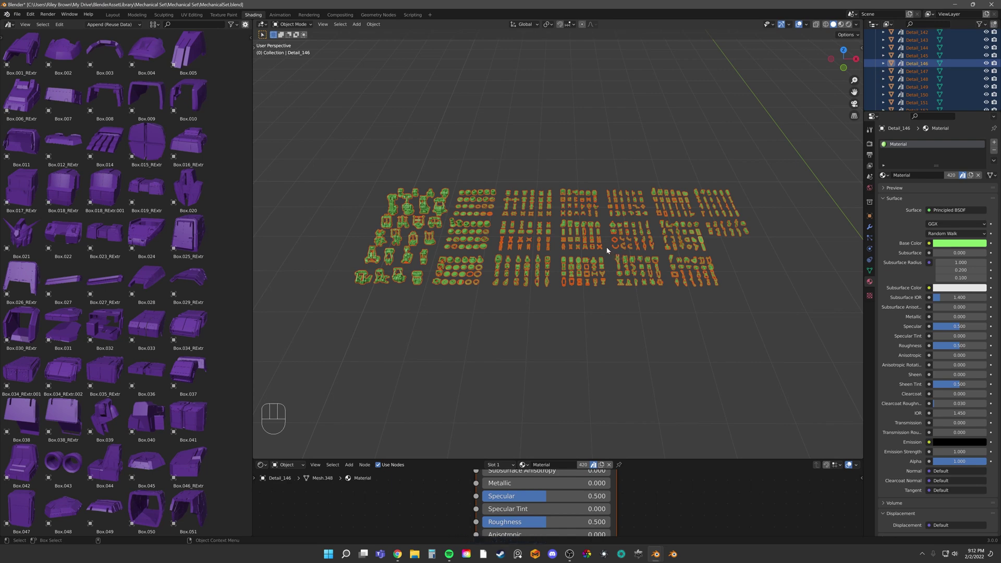
- Select the Detail_65 part, locate its material in the outliner, and try to mark that material as an asset
{"action": "scroll", "coordinate": [610, 255], "scroll_direction": "up", "scroll_amount": 10}
{"action": "scroll", "coordinate": [606, 247], "scroll_direction": "up", "scroll_amount": 2}
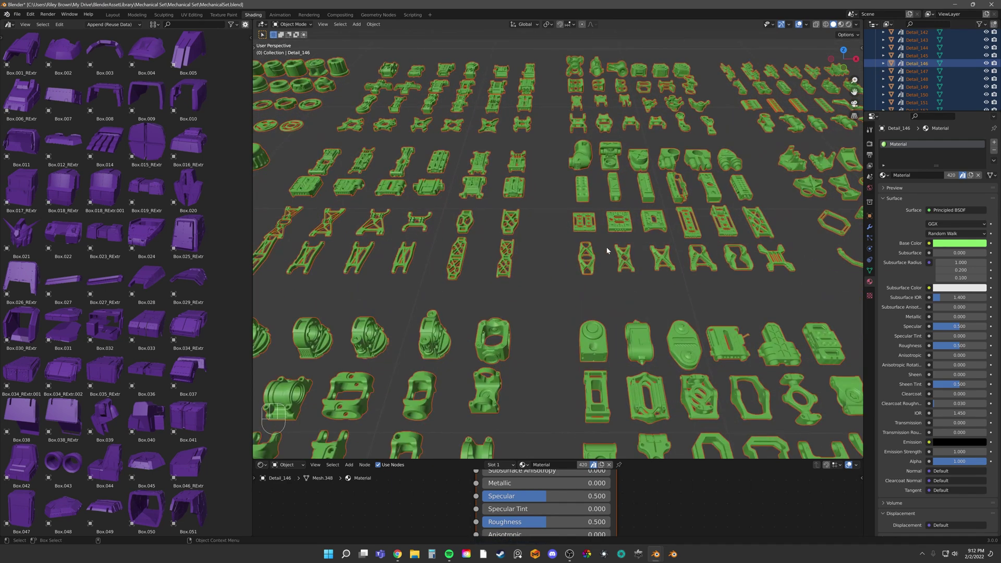
{"action": "left_click", "coordinate": [594, 332]}
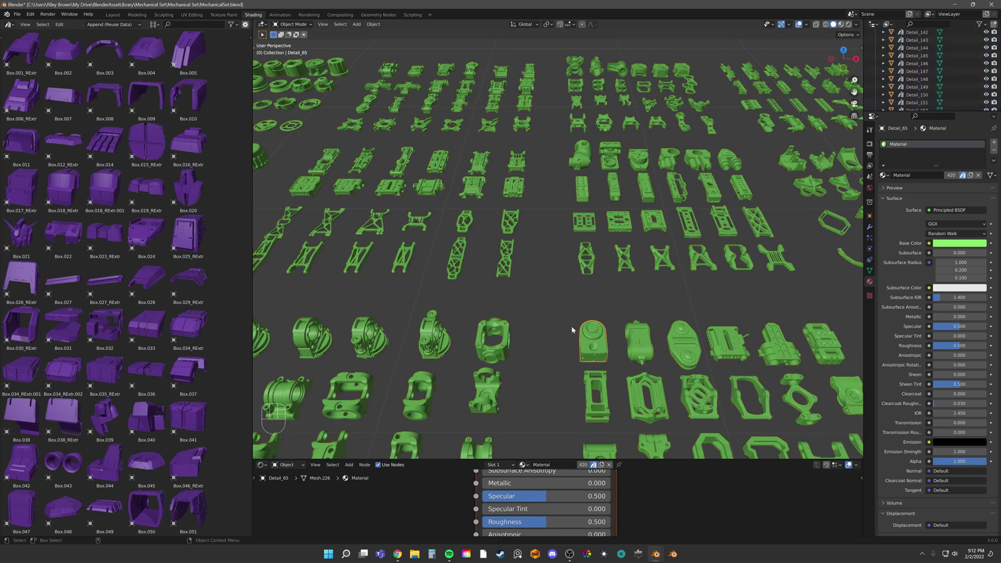
{"action": "scroll", "coordinate": [575, 304], "scroll_direction": "down", "scroll_amount": 1}
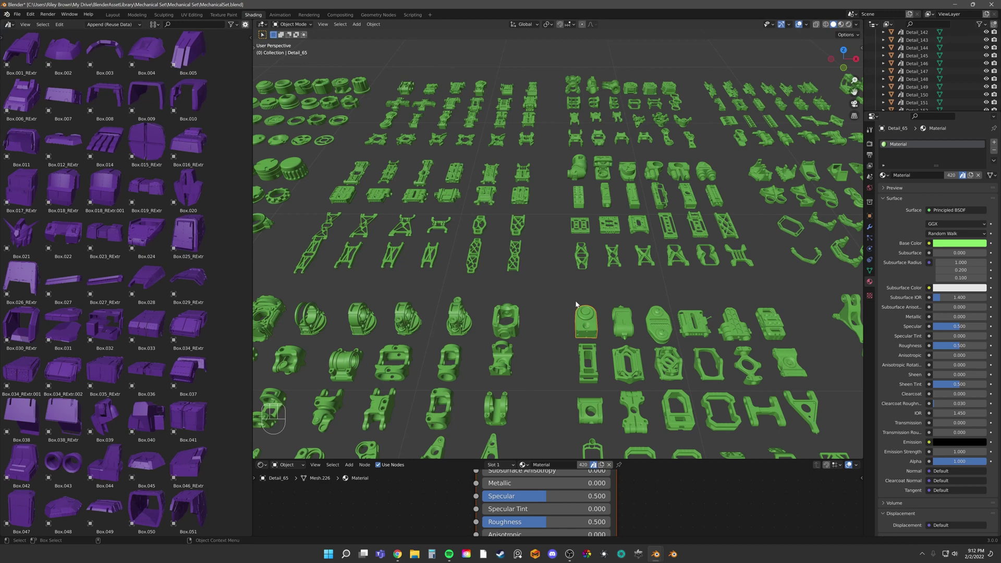
{"action": "key", "text": "KP_Decimal"}
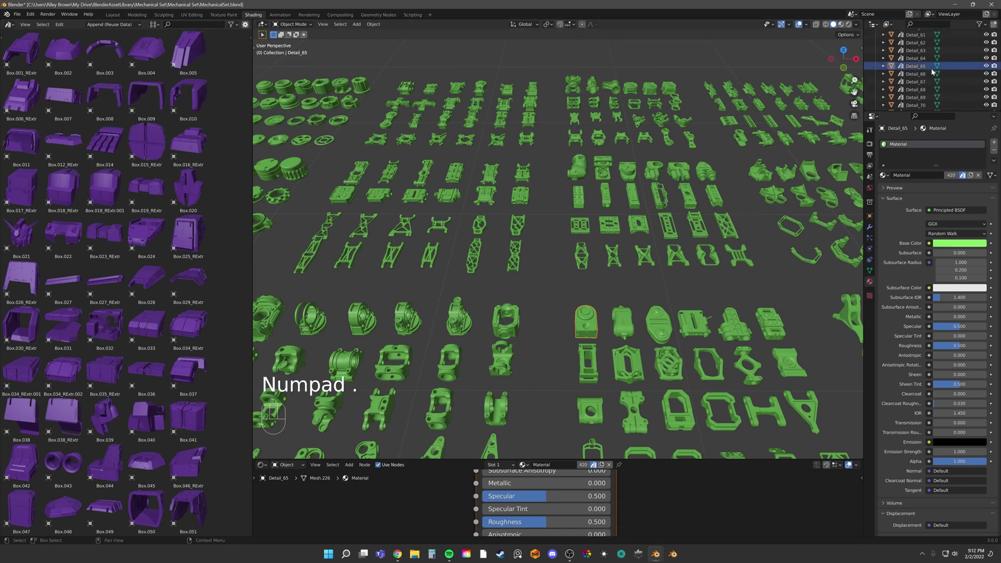
{"action": "left_click", "coordinate": [884, 66]}
{"action": "left_click", "coordinate": [892, 74]}
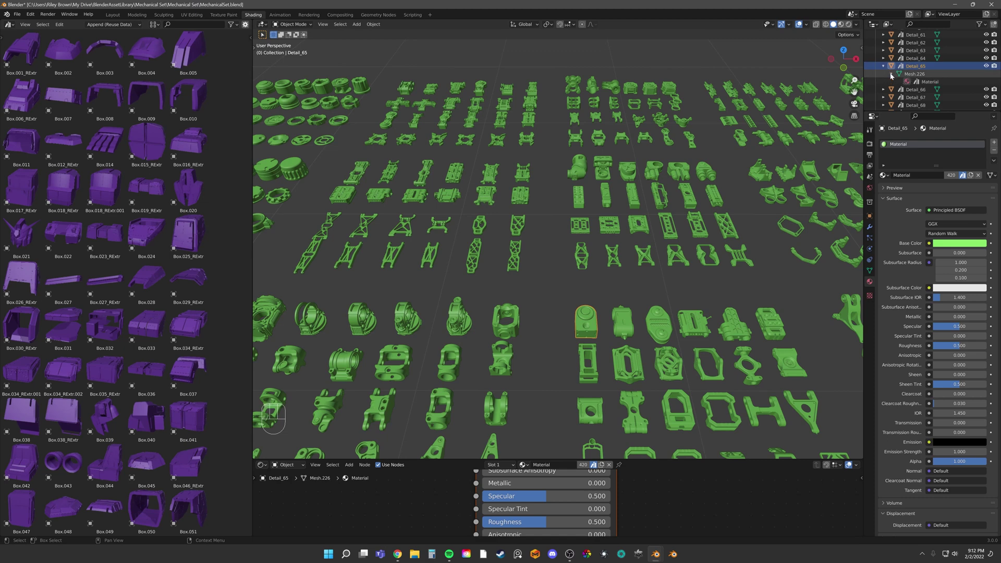
{"action": "right_click", "coordinate": [926, 85]}
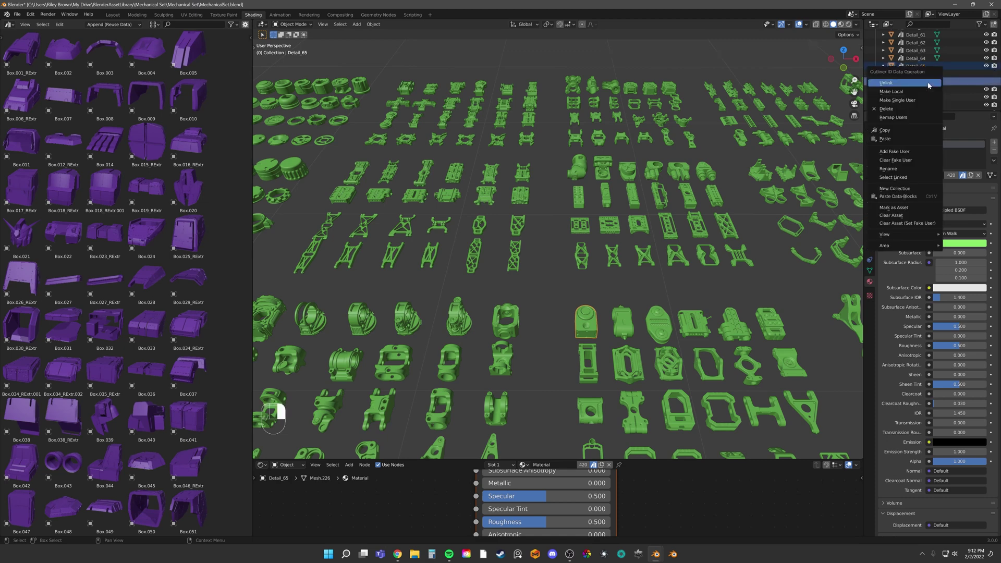
{"action": "left_click", "coordinate": [916, 208]}
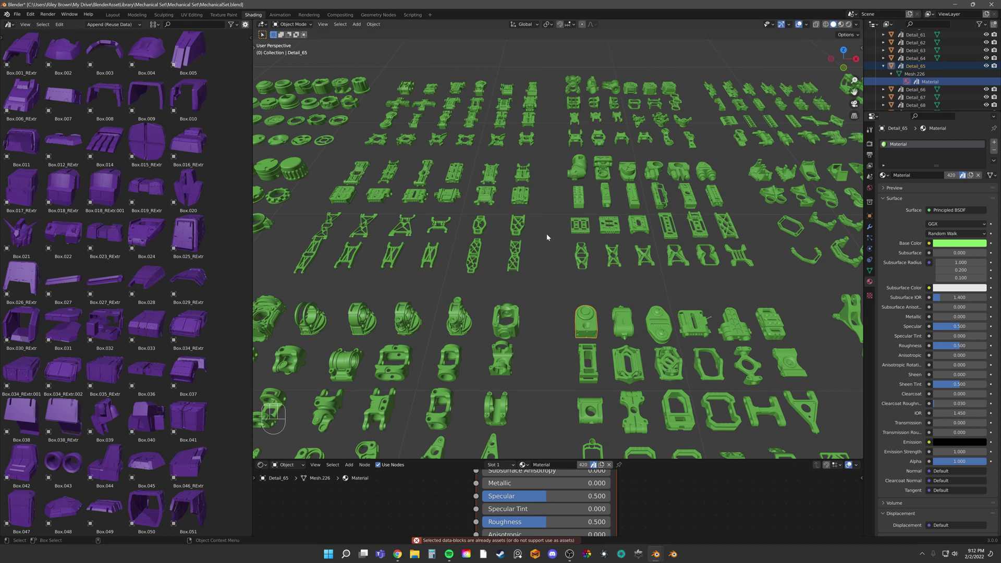
- Select all the mechanical parts, apply their scale, and save the MechanicalSet.blend file
{"action": "scroll", "coordinate": [547, 238], "scroll_direction": "down", "scroll_amount": 6}
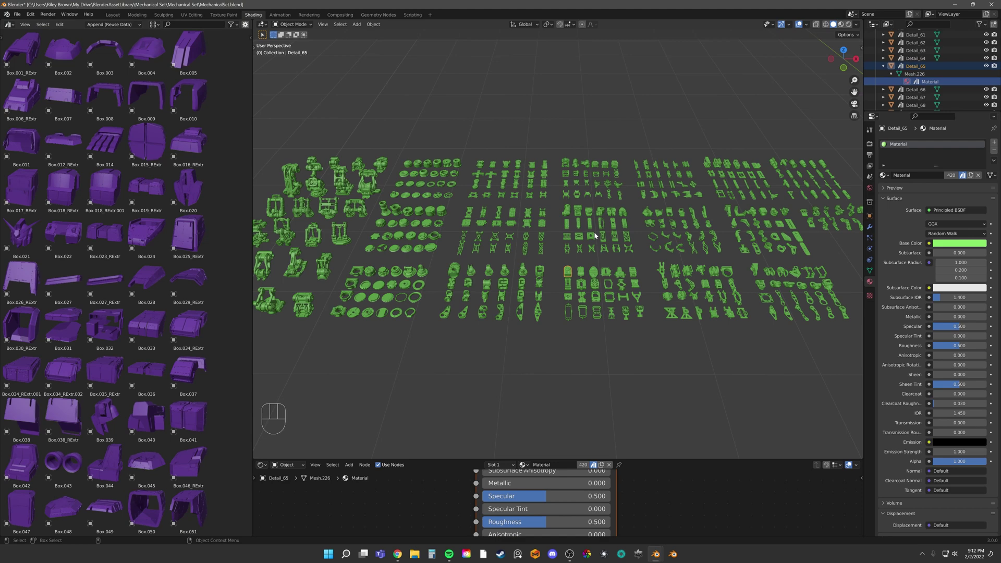
{"action": "scroll", "coordinate": [141, 283], "scroll_direction": "down", "scroll_amount": 10}
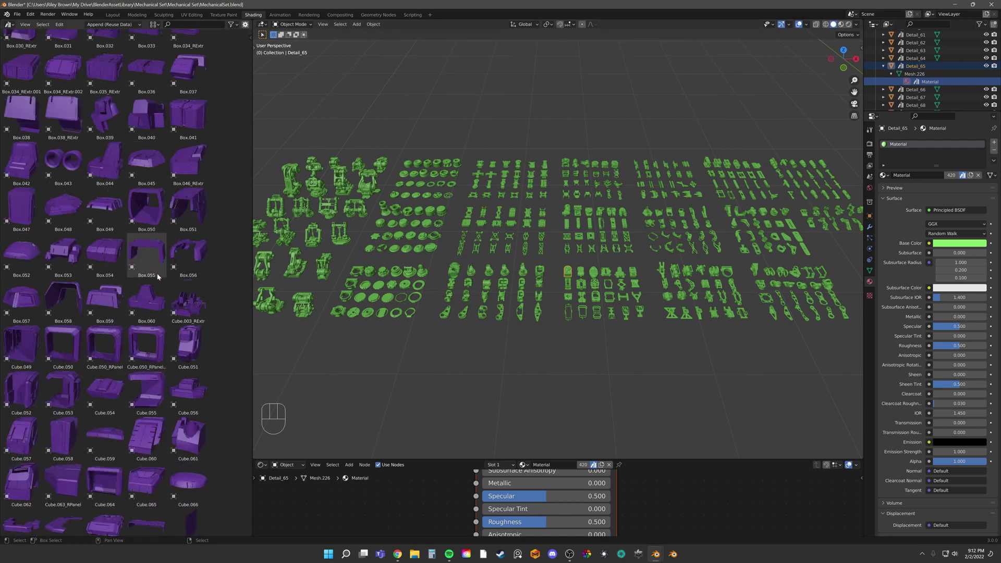
{"action": "scroll", "coordinate": [158, 276], "scroll_direction": "down", "scroll_amount": 15}
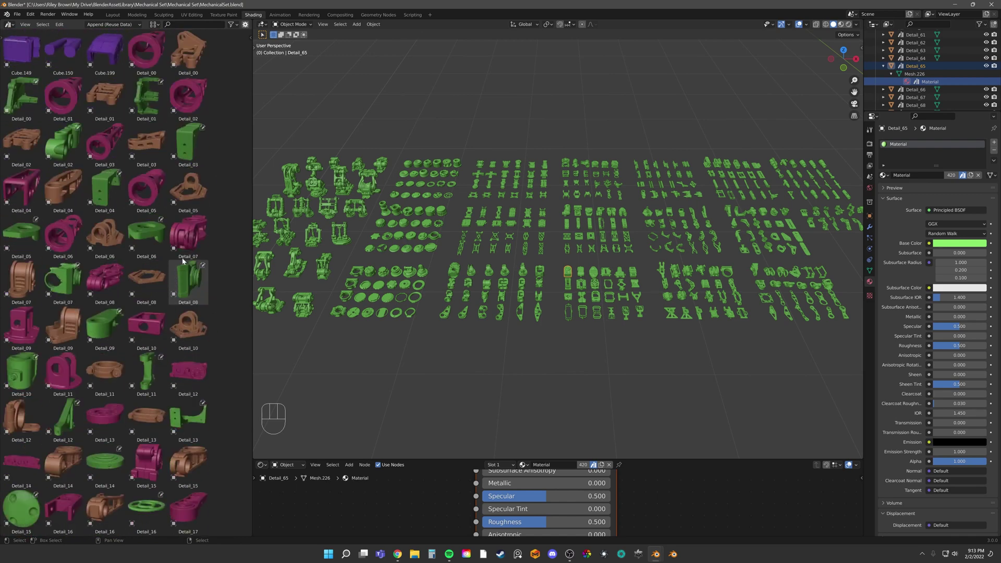
{"action": "left_click_drag", "start_coordinate": [531, 133], "coordinate": [666, 345]}
{"action": "scroll", "coordinate": [524, 268], "scroll_direction": "down", "scroll_amount": 3}
{"action": "left_click_drag", "start_coordinate": [374, 163], "coordinate": [749, 324]}
{"action": "scroll", "coordinate": [580, 251], "scroll_direction": "up", "scroll_amount": 5}
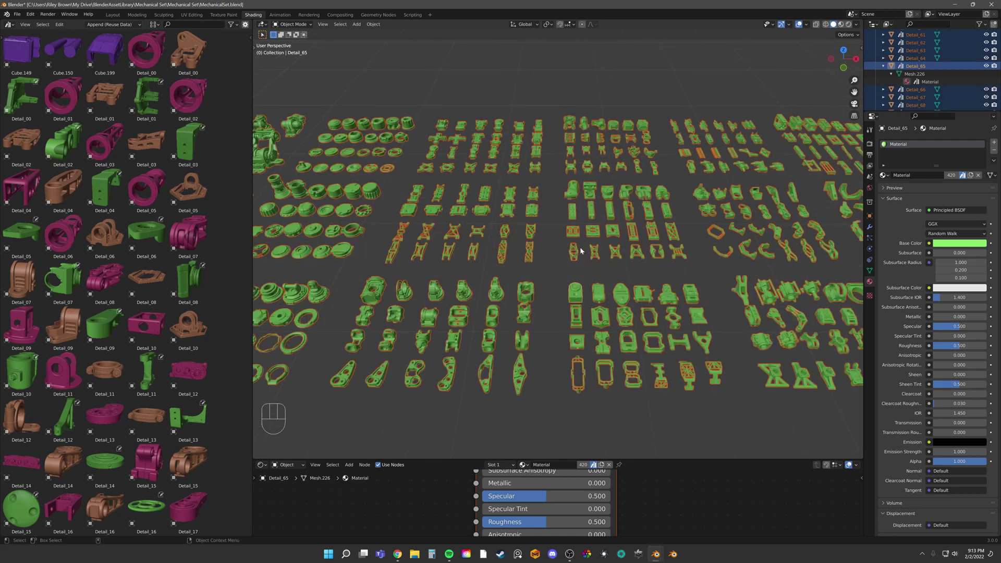
{"action": "middle_click_drag", "start_coordinate": [581, 251], "coordinate": [553, 252], "text": "shift"}
{"action": "key", "text": "ctrl+a"}
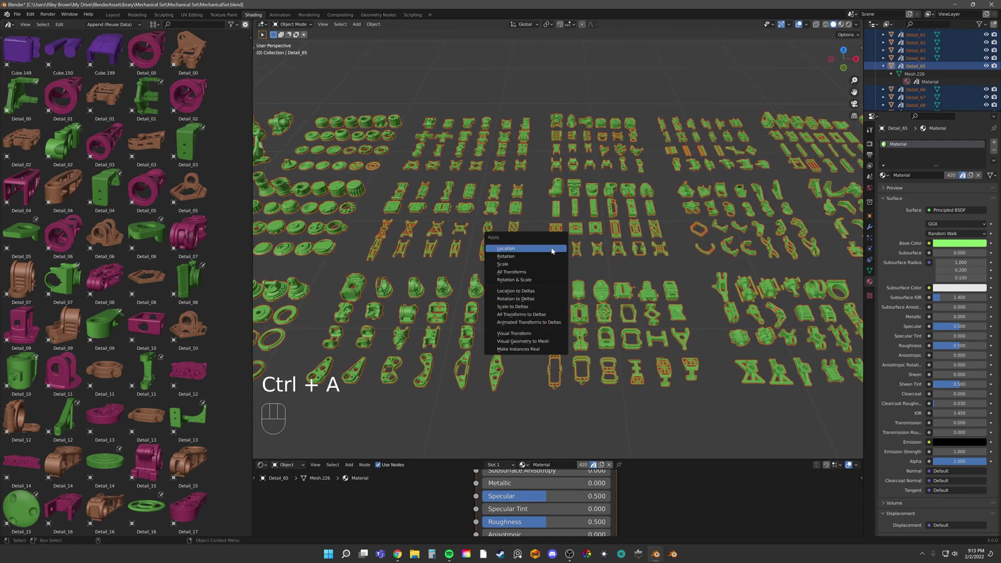
{"action": "left_click", "coordinate": [514, 264]}
{"action": "left_click", "coordinate": [542, 177]}
{"action": "key", "text": "ctrl+s"}
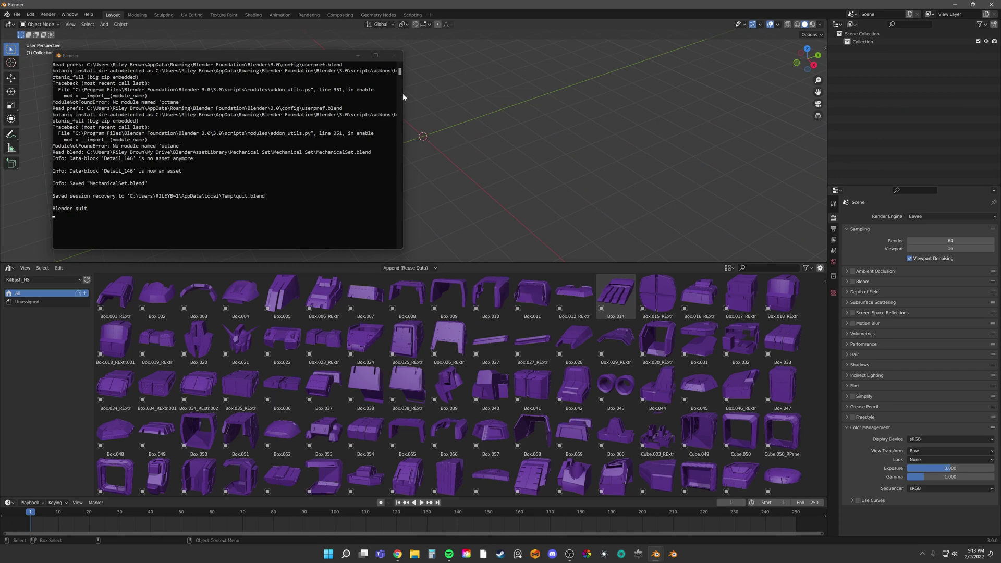
- Minimize the console window and place leg.001, part 2, leg.002_RPanel and leg.002_RPanel.001 from the KitBash_HS library in the scene
{"action": "left_click", "coordinate": [359, 55]}
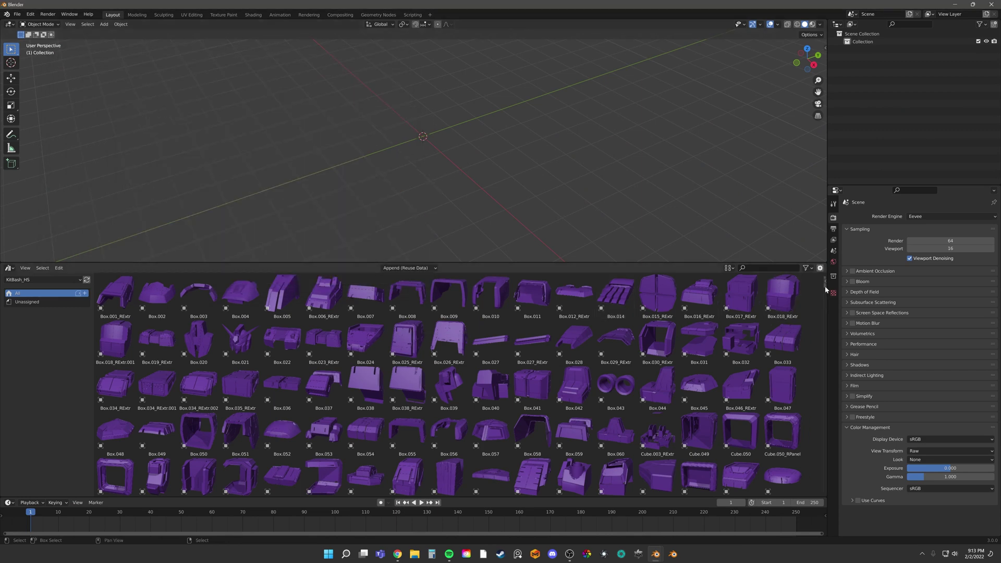
{"action": "scroll", "coordinate": [826, 290], "scroll_direction": "down", "scroll_amount": 15}
{"action": "scroll", "coordinate": [827, 363], "scroll_direction": "down", "scroll_amount": 20}
{"action": "left_click_drag", "start_coordinate": [824, 432], "coordinate": [826, 494]}
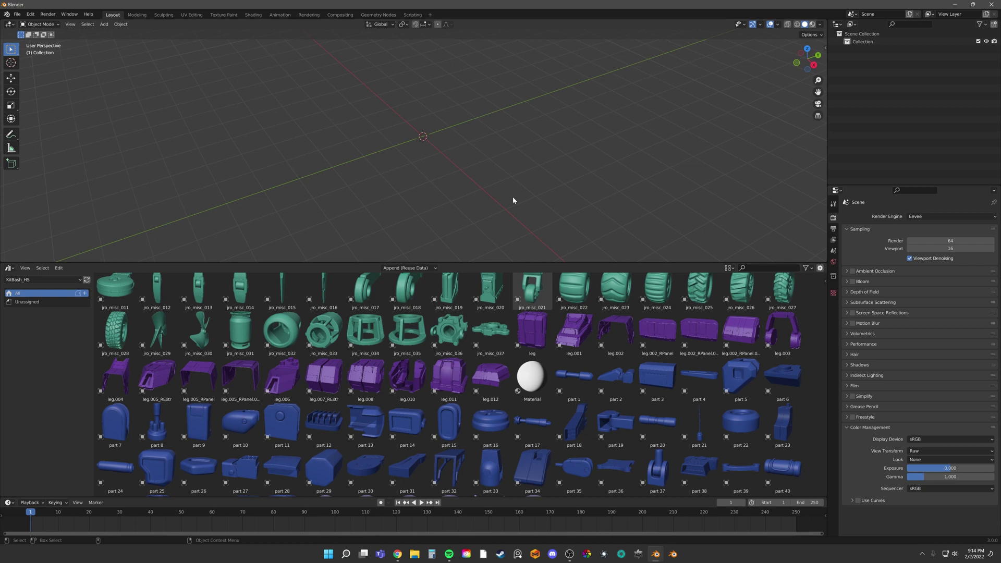
{"action": "left_click_drag", "start_coordinate": [574, 332], "coordinate": [461, 167]}
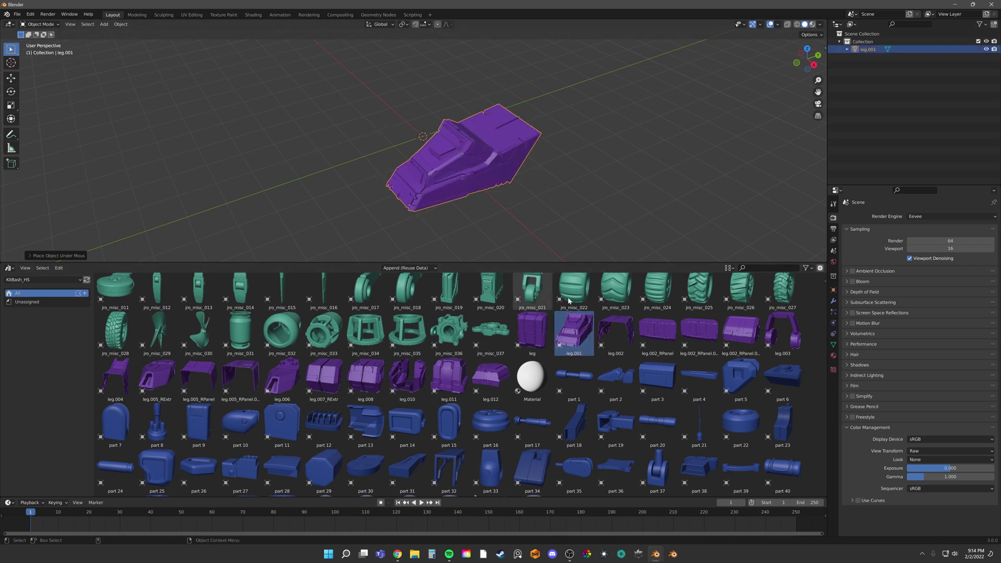
{"action": "left_click_drag", "start_coordinate": [617, 375], "coordinate": [599, 206]}
{"action": "left_click_drag", "start_coordinate": [658, 333], "coordinate": [666, 186]}
{"action": "left_click_drag", "start_coordinate": [699, 331], "coordinate": [655, 172]}
{"action": "middle_click_drag", "start_coordinate": [605, 180], "coordinate": [586, 196]}
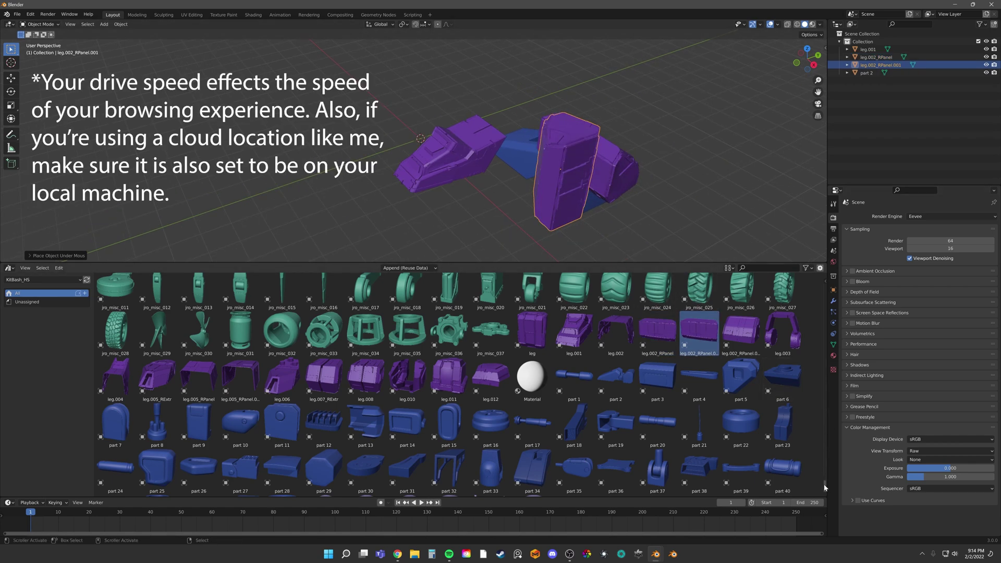
- Add the Detail_204 and Detail_203 parts from the KitBash_HS library to the scene, in front of the leg parts
{"action": "scroll", "coordinate": [818, 363], "scroll_direction": "down", "scroll_amount": 15}
{"action": "scroll", "coordinate": [821, 368], "scroll_direction": "up", "scroll_amount": 15}
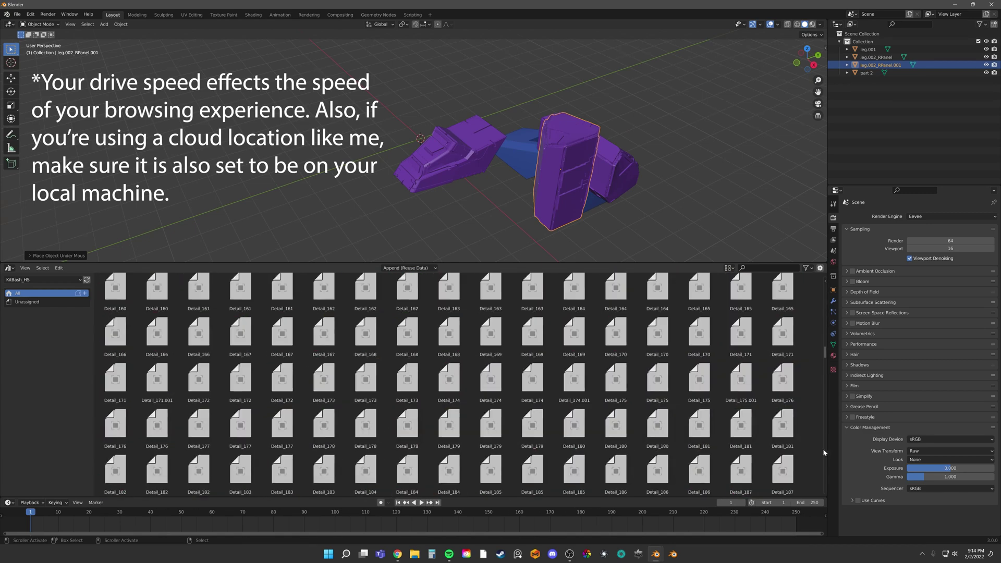
{"action": "left_click_drag", "start_coordinate": [616, 357], "coordinate": [386, 133]}
{"action": "scroll", "coordinate": [318, 187], "scroll_direction": "up", "scroll_amount": 2}
{"action": "scroll", "coordinate": [386, 133], "scroll_direction": "up", "scroll_amount": 2}
{"action": "left_click_drag", "start_coordinate": [532, 357], "coordinate": [398, 172]}
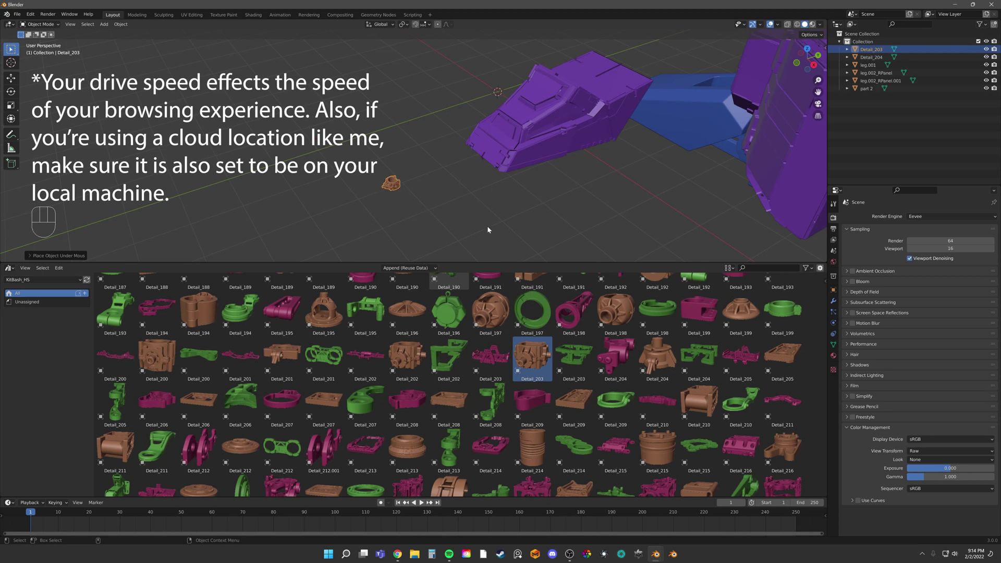
{"action": "scroll", "coordinate": [467, 196], "scroll_direction": "down", "scroll_amount": 2}
{"action": "left_click_drag", "start_coordinate": [467, 196], "coordinate": [403, 177], "text": "alt"}
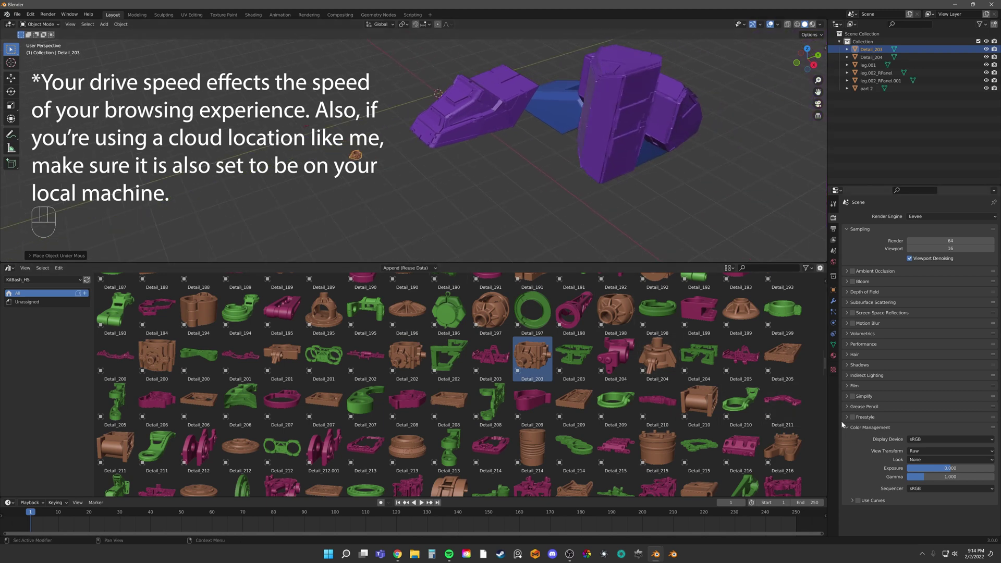
- Browse the Cube and Detail parts in the KitBash_HS library and examine their previews
{"action": "left_click_drag", "start_coordinate": [825, 369], "coordinate": [824, 290]}
{"action": "scroll", "coordinate": [822, 290], "scroll_direction": "down", "scroll_amount": 4}
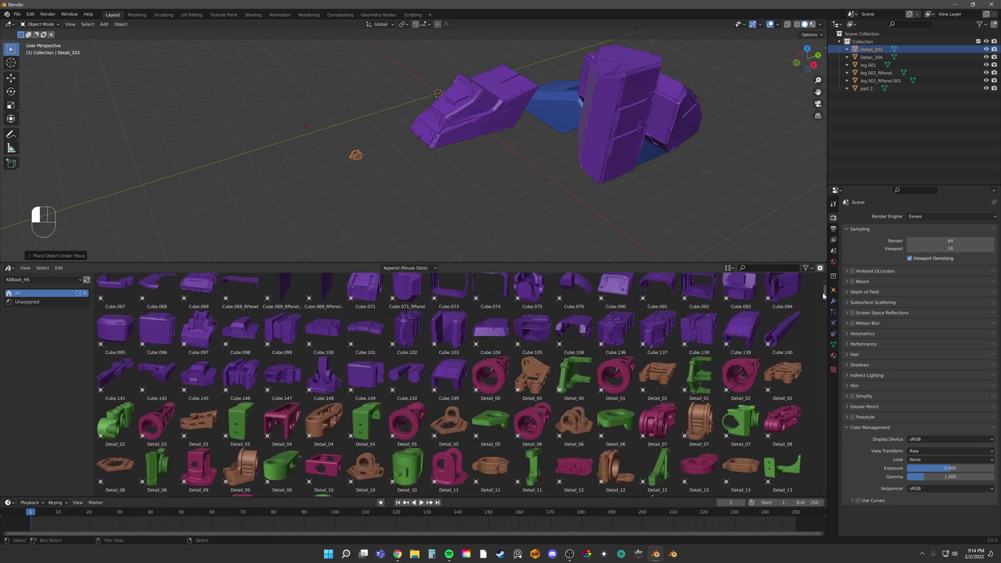
{"action": "left_click", "coordinate": [741, 287]}
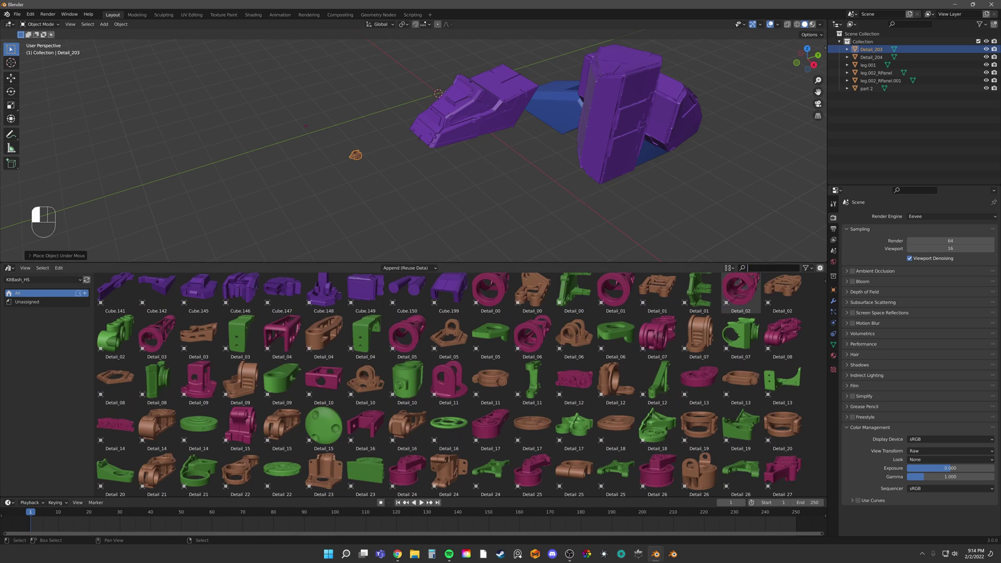
{"action": "left_click", "coordinate": [730, 268]}
{"action": "left_click", "coordinate": [730, 269]}
{"action": "left_click", "coordinate": [691, 311]}
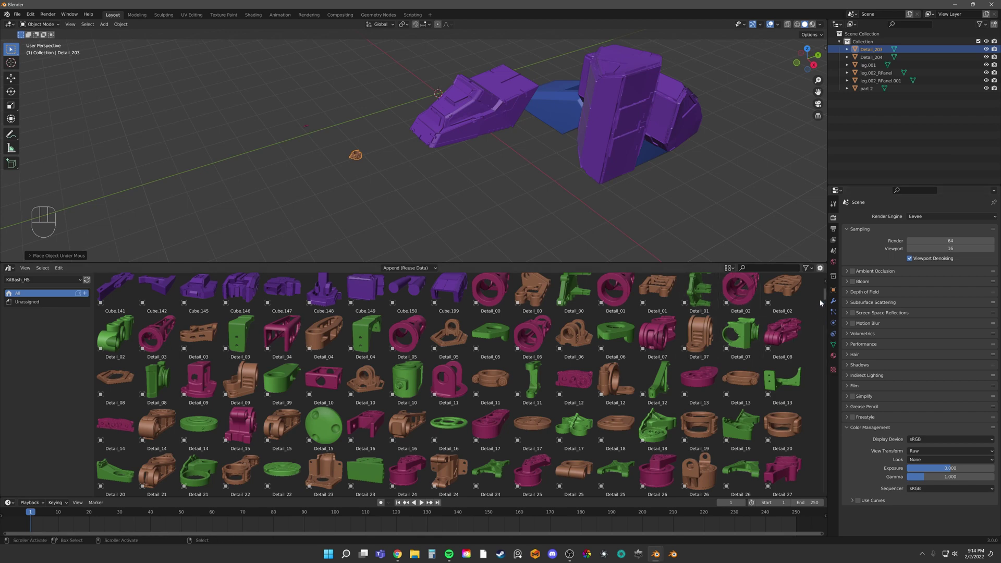
{"action": "left_click_drag", "start_coordinate": [825, 300], "coordinate": [828, 375]}
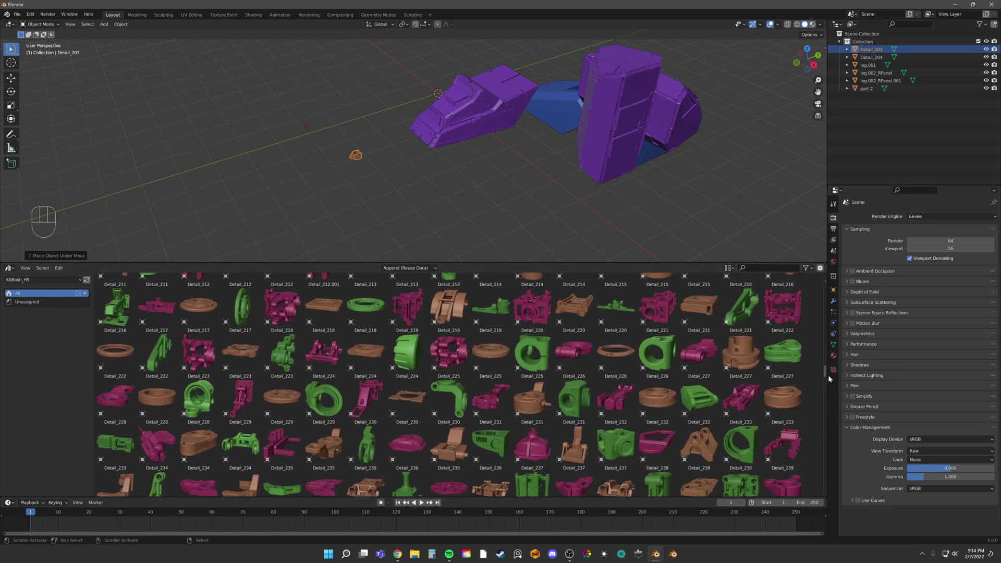
- Select leg.002_RPanel.001 and examine the viewport display colour of its material
{"action": "left_click", "coordinate": [664, 356]}
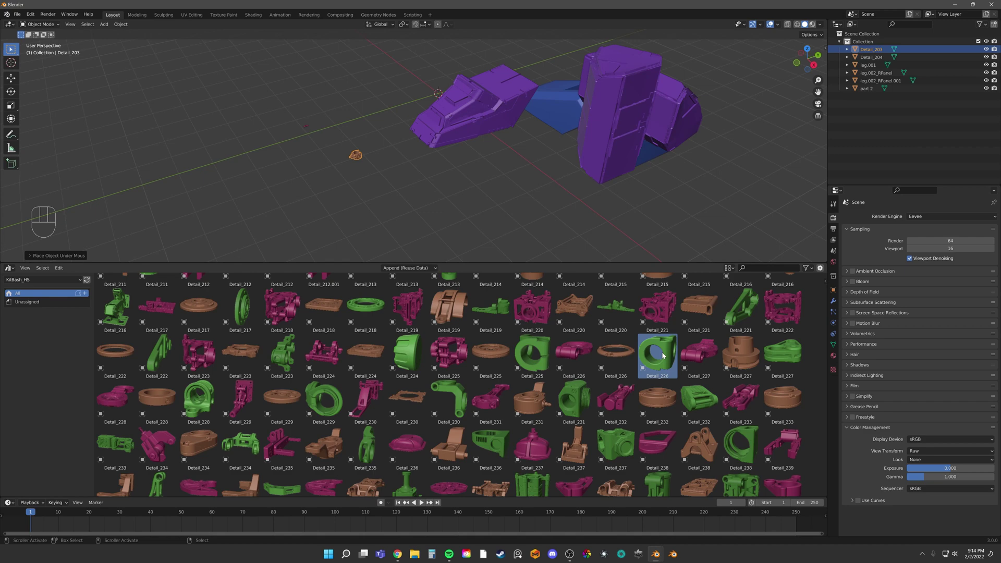
{"action": "left_click", "coordinate": [642, 174]}
{"action": "left_click", "coordinate": [834, 356]}
{"action": "scroll", "coordinate": [959, 414], "scroll_direction": "down", "scroll_amount": 10}
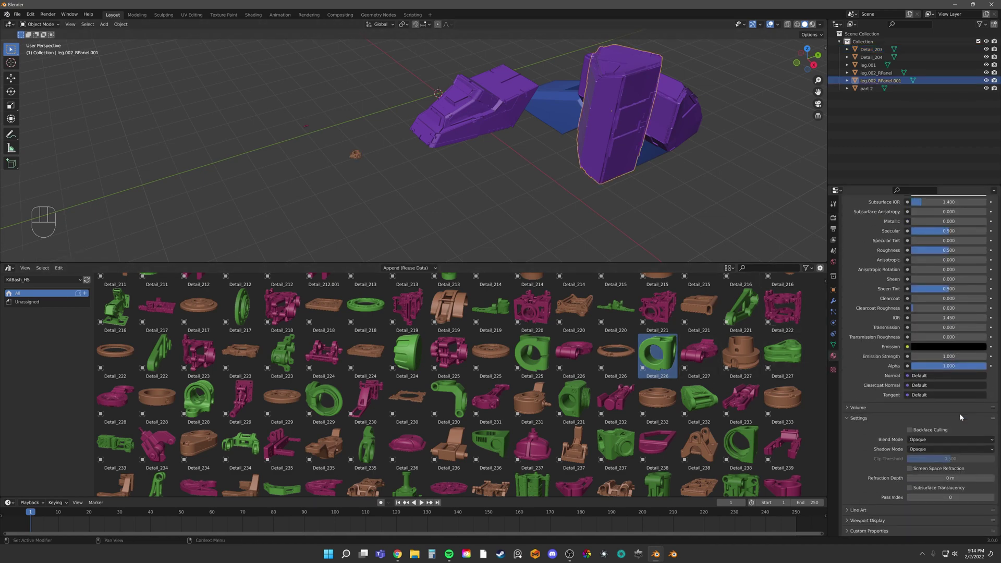
{"action": "left_click", "coordinate": [887, 520]}
{"action": "scroll", "coordinate": [913, 517], "scroll_direction": "down", "scroll_amount": 2}
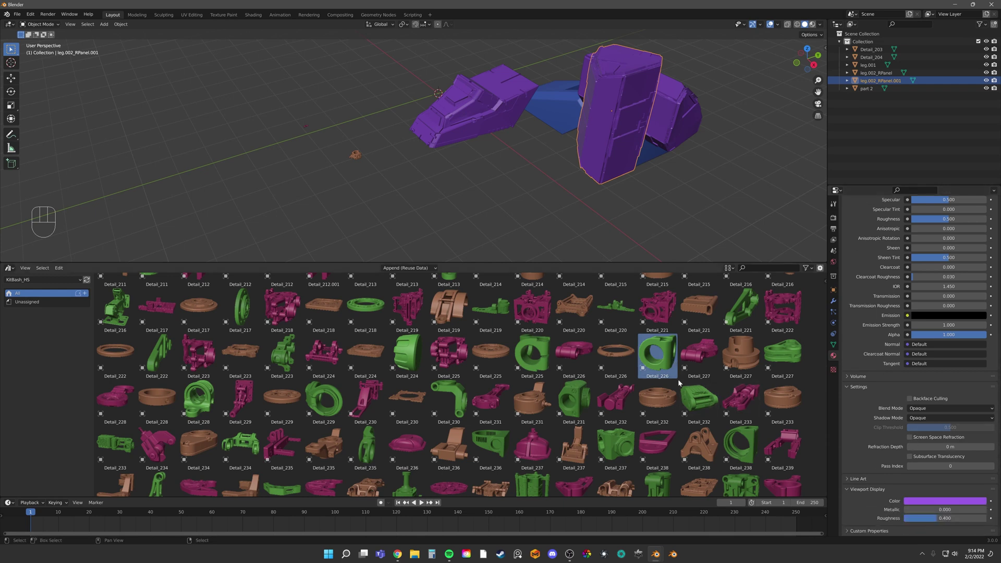
- Bring the blue part assets of the library into view and delete all placed parts from the scene
{"action": "left_click_drag", "start_coordinate": [825, 375], "coordinate": [827, 488]}
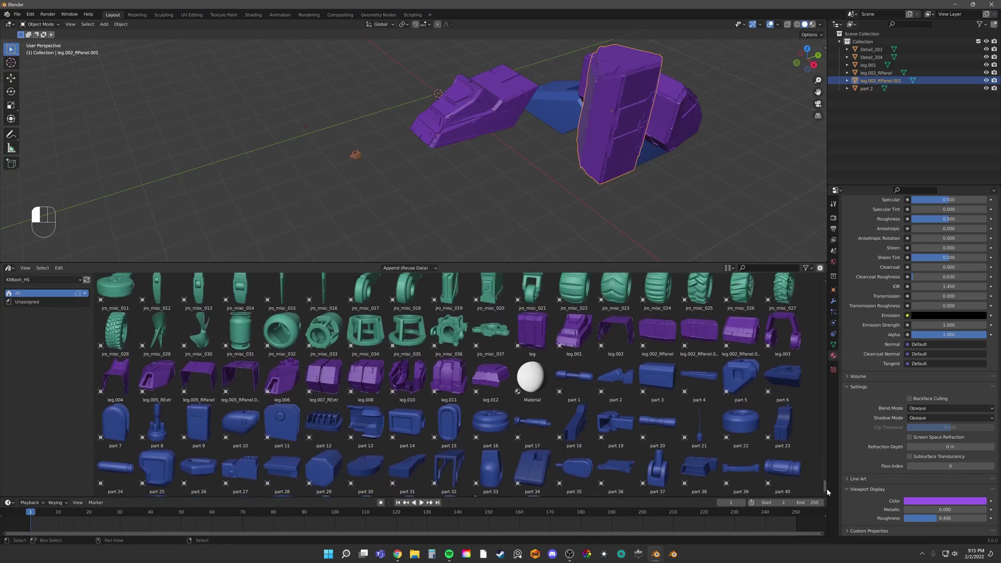
{"action": "left_click_drag", "start_coordinate": [272, 69], "coordinate": [662, 186]}
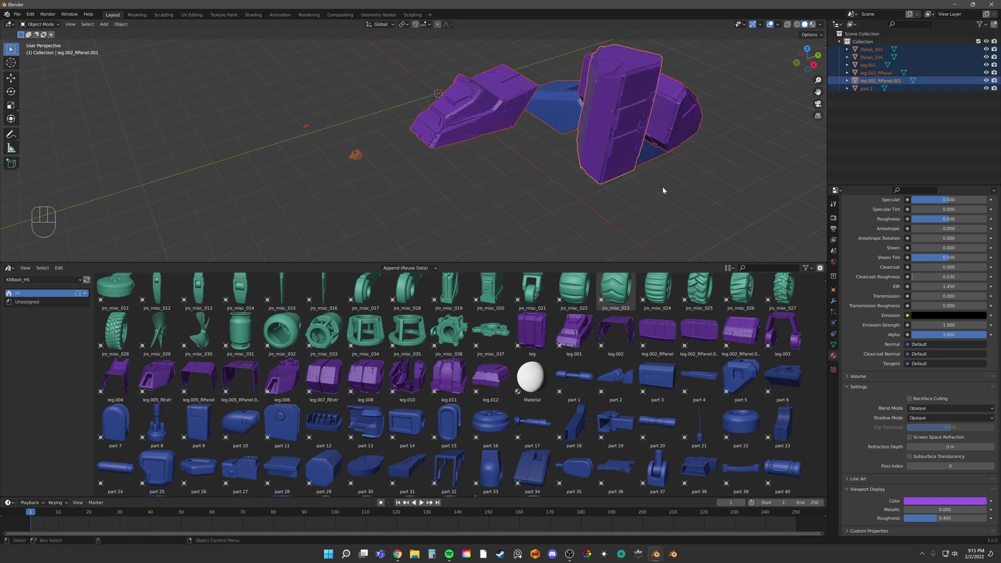
{"action": "key", "text": "x"}
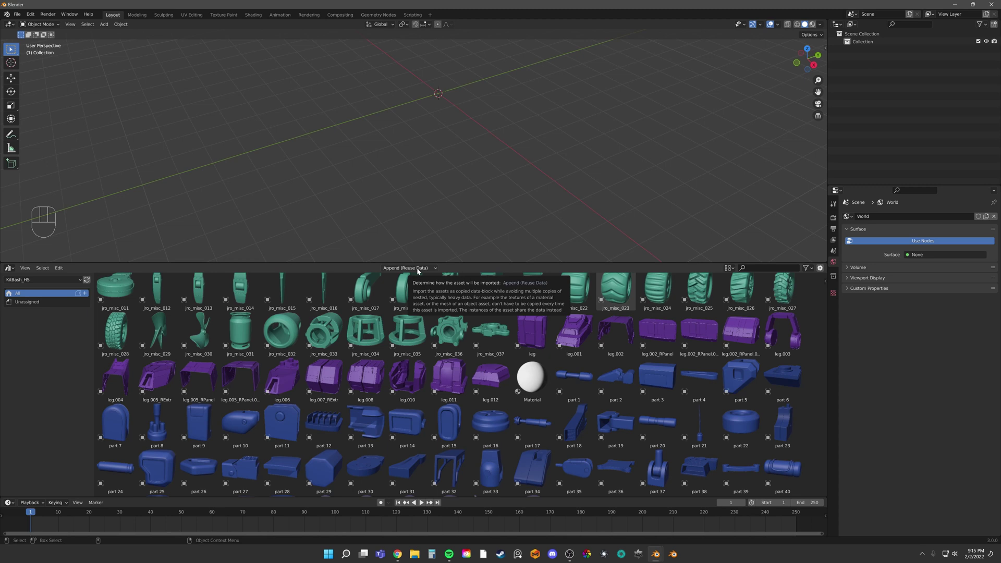
- Place part 22 from the KitBash_HS library and pull one of its vertices outward in Edit Mode
{"action": "left_click_drag", "start_coordinate": [741, 423], "coordinate": [487, 150]}
{"action": "key", "text": "Tab"}
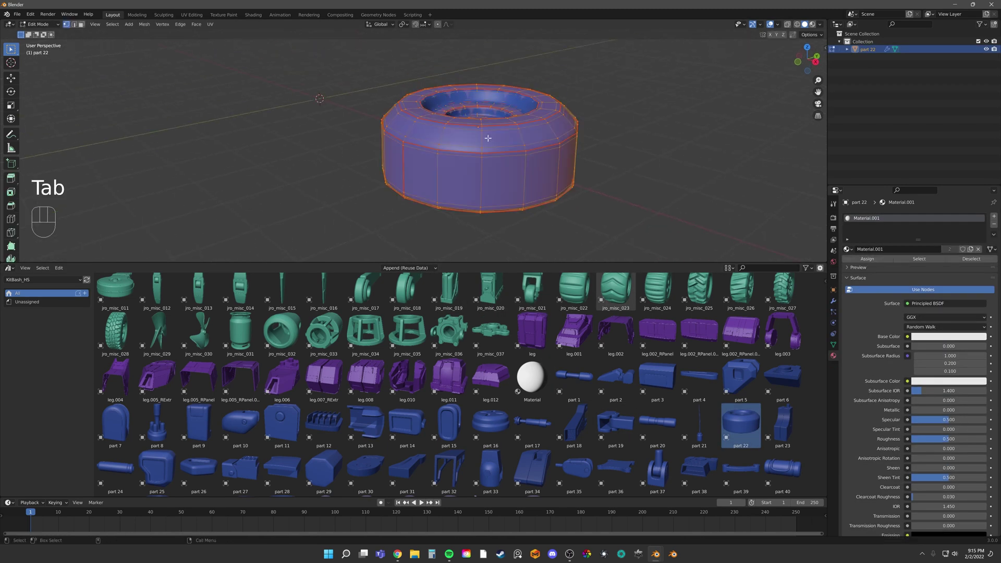
{"action": "key", "text": "g"}
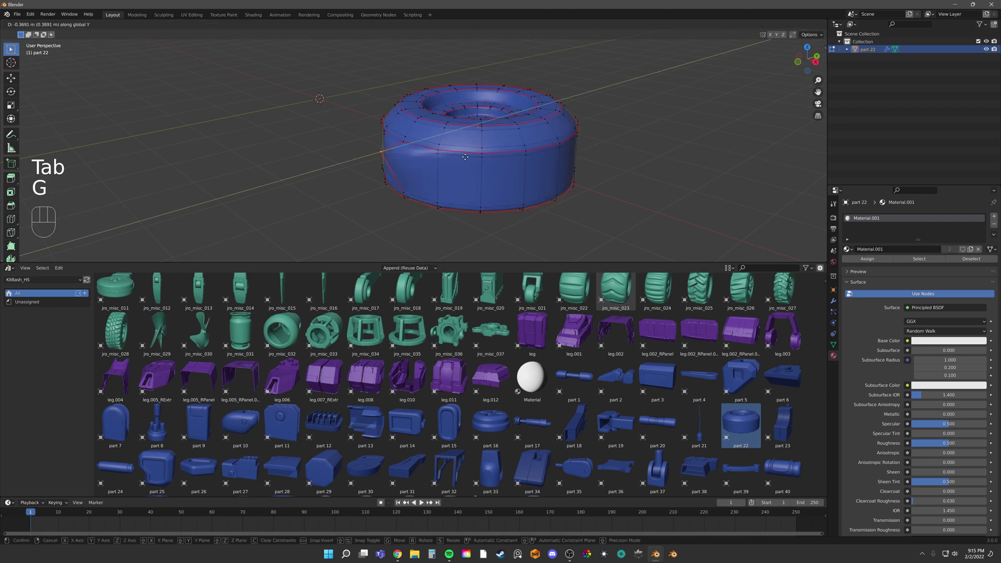
{"action": "left_click", "coordinate": [376, 180]}
{"action": "key", "text": "Tab"}
- Place two more copies of part 22 beside the edited one for comparison and delete all three
{"action": "left_click_drag", "start_coordinate": [376, 180], "coordinate": [522, 172], "text": "alt"}
{"action": "left_click_drag", "start_coordinate": [742, 423], "coordinate": [449, 172]}
{"action": "left_click_drag", "start_coordinate": [741, 423], "coordinate": [693, 204]}
{"action": "left_click_drag", "start_coordinate": [693, 204], "coordinate": [465, 139], "text": "alt"}
{"action": "left_click_drag", "start_coordinate": [396, 80], "coordinate": [611, 194]}
{"action": "key", "text": "x"}
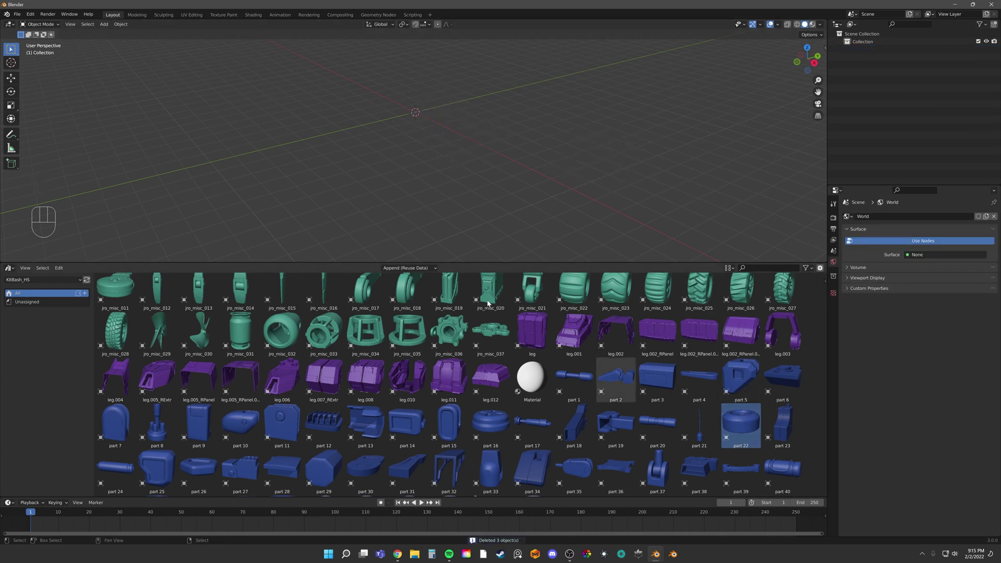
- Set the asset import method to Append, place part 22, and pull one of its side vertices outward
{"action": "left_click", "coordinate": [410, 267]}
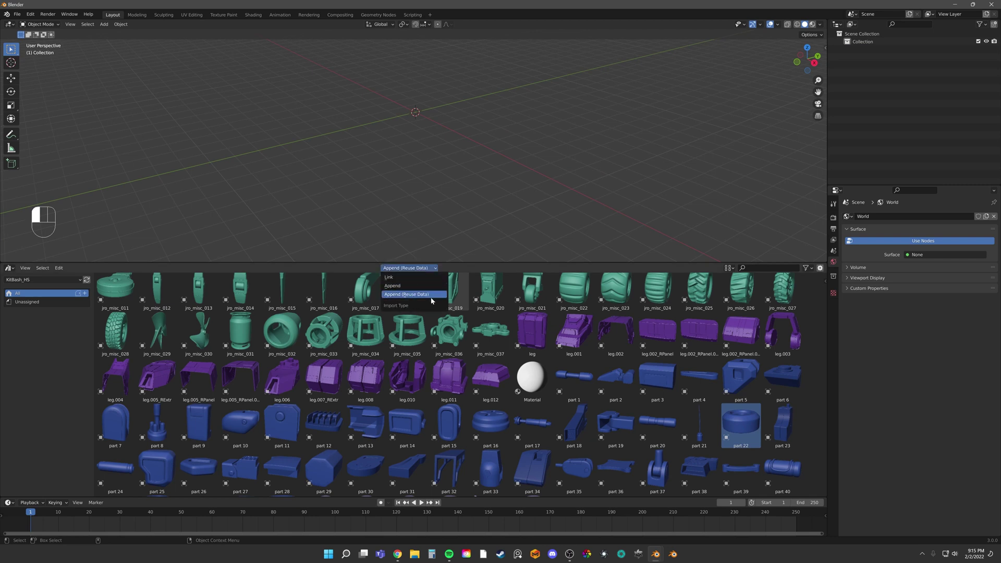
{"action": "left_click_drag", "start_coordinate": [742, 425], "coordinate": [480, 170]}
{"action": "key", "text": "Tab"}
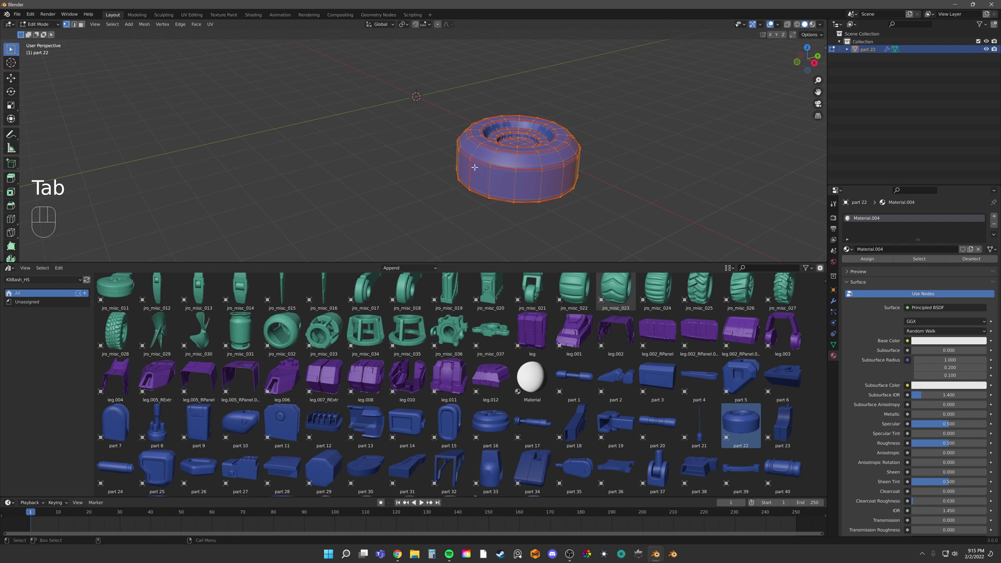
{"action": "left_click", "coordinate": [475, 168]}
{"action": "key", "text": "g"}
{"action": "left_click", "coordinate": [405, 181]}
{"action": "key", "text": "Tab"}
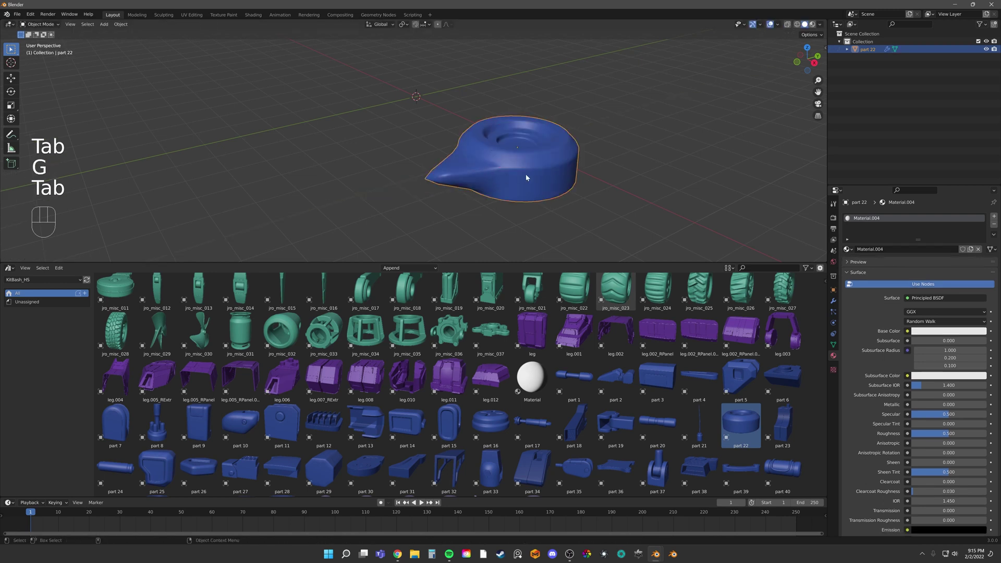
- Place a second copy of part 22 over the deformed one and select the deformed part to compare them
{"action": "left_click_drag", "start_coordinate": [526, 174], "coordinate": [542, 188], "text": "alt"}
{"action": "left_click_drag", "start_coordinate": [741, 425], "coordinate": [509, 162]}
{"action": "mouse_move", "coordinate": [509, 162]}
{"action": "left_mouse_down", "text": "alt"}
{"action": "mouse_move", "coordinate": [437, 144]}
{"action": "mouse_move", "coordinate": [502, 168]}
{"action": "left_mouse_up", "text": "alt"}
{"action": "left_click", "coordinate": [524, 161]}
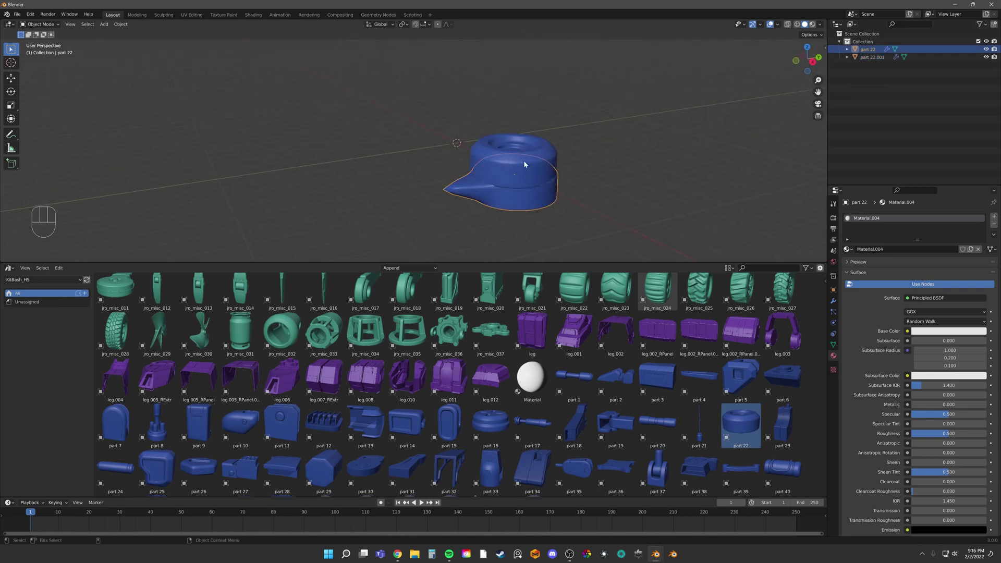
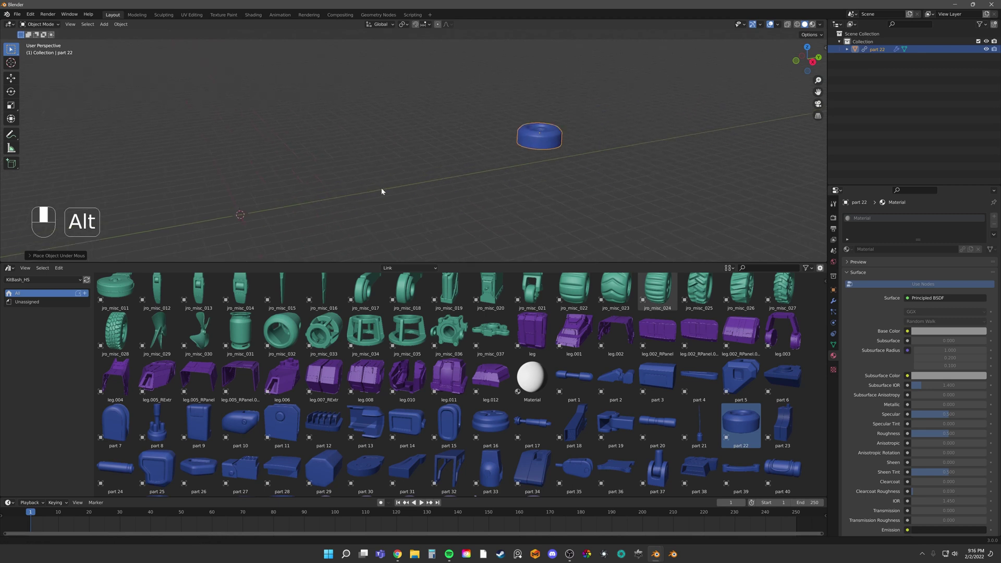
- Try to edit the mesh of the linked part 22 and examine its material settings
{"action": "scroll", "coordinate": [532, 163], "scroll_direction": "up", "scroll_amount": 5}
{"action": "middle_click", "coordinate": [532, 163], "text": "alt"}
{"action": "key", "text": "Tab"}
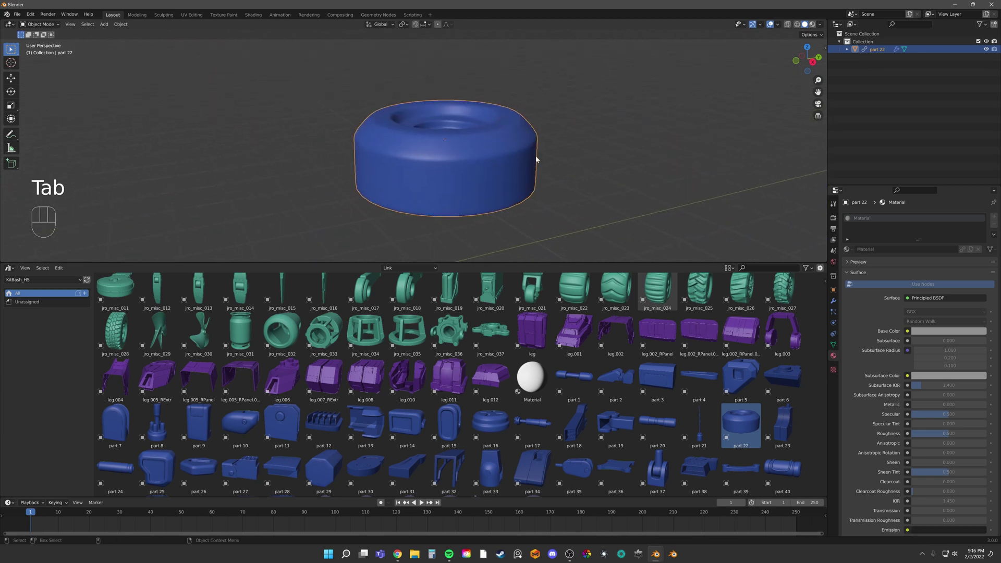
{"action": "scroll", "coordinate": [956, 359], "scroll_direction": "down", "scroll_amount": 2}
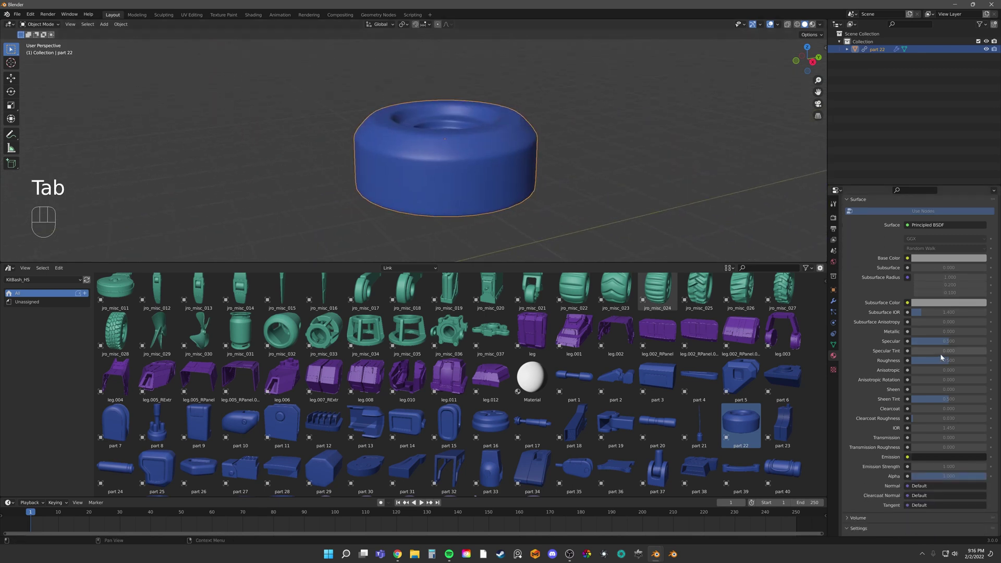
{"action": "scroll", "coordinate": [956, 359], "scroll_direction": "up", "scroll_amount": 2}
{"action": "left_click", "coordinate": [500, 159]}
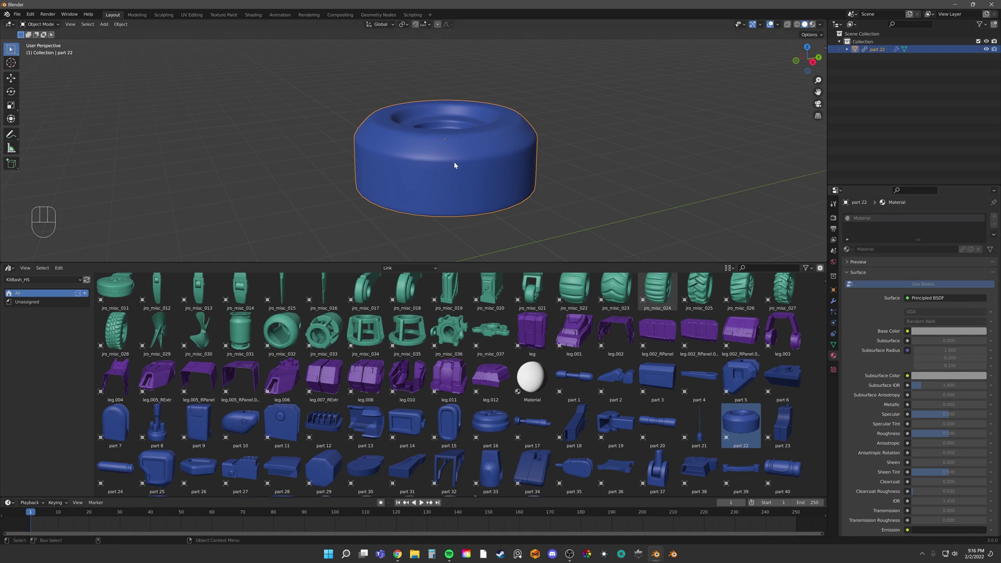
{"action": "key", "text": "Tab"}
{"action": "scroll", "coordinate": [474, 152], "scroll_direction": "down", "scroll_amount": 2}
{"action": "left_click_drag", "start_coordinate": [474, 148], "coordinate": [456, 178], "text": "alt"}
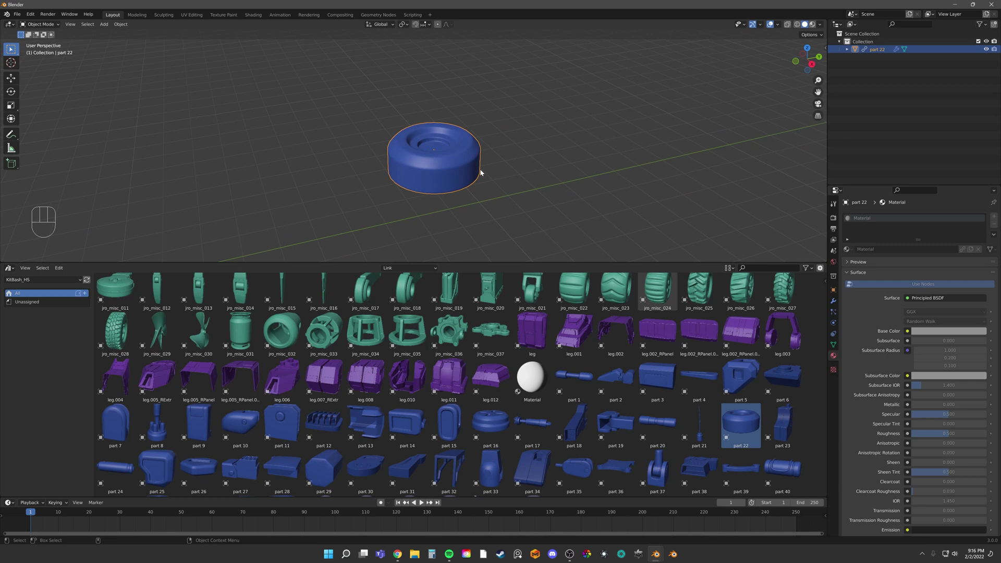
- Open the source blend file of the part 22 asset and deselect all its objects
{"action": "right_click", "coordinate": [747, 427]}
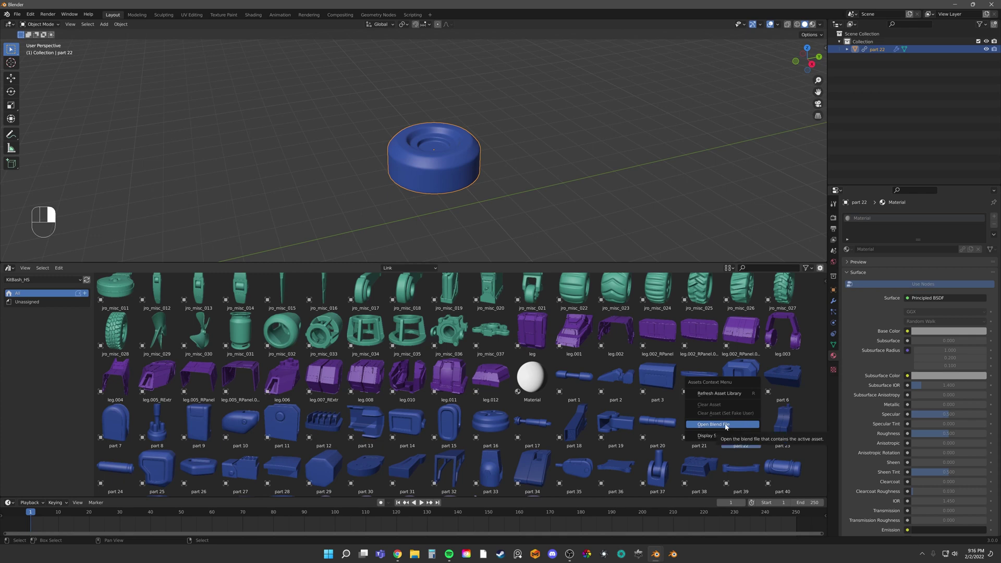
{"action": "left_click", "coordinate": [726, 426]}
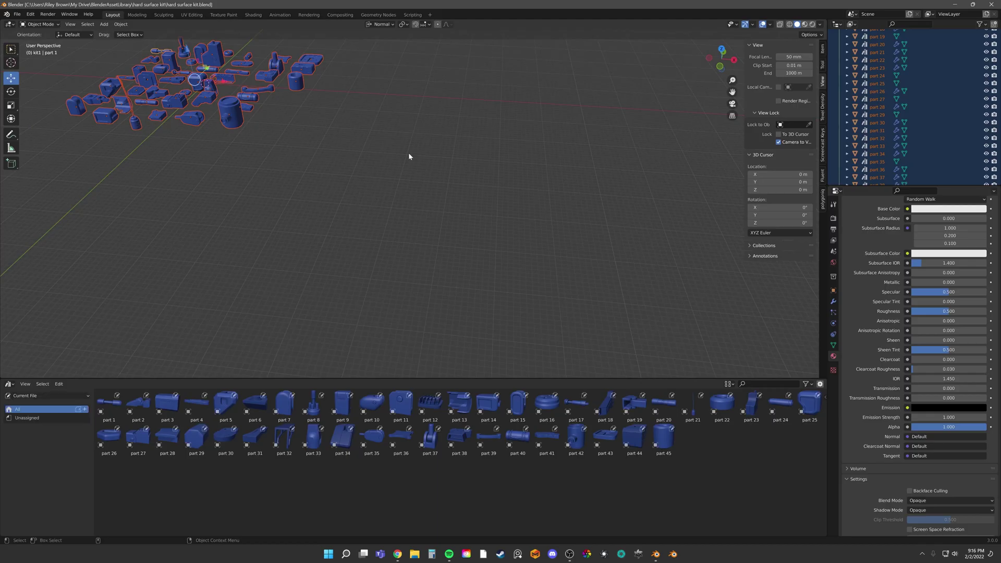
{"action": "key", "text": "alt+a"}
{"action": "scroll", "coordinate": [418, 164], "scroll_direction": "down", "scroll_amount": 10}
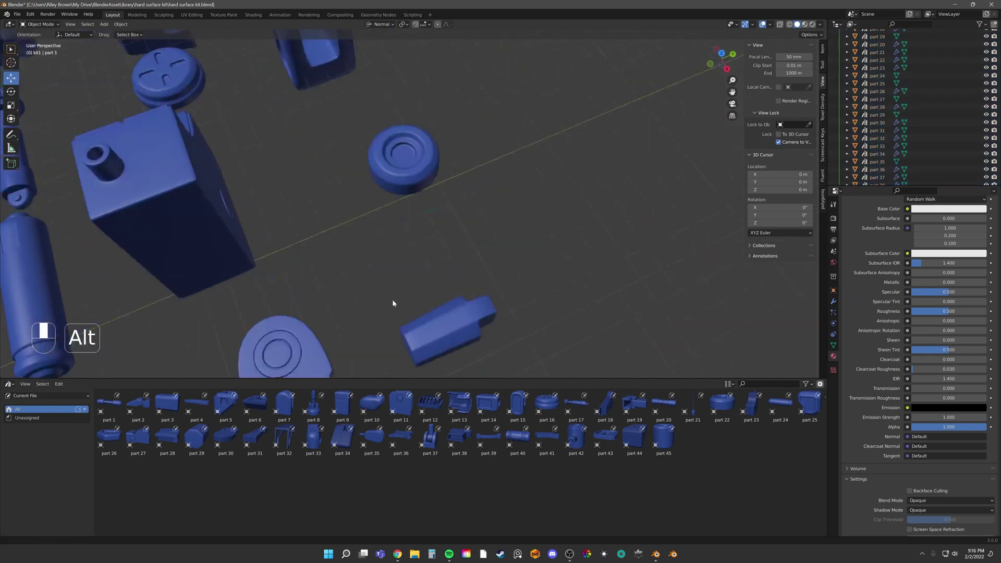
- Pull a vertex of part 22 outward into a side spike in the source file
{"action": "left_click", "coordinate": [431, 219]}
{"action": "left_click_drag", "start_coordinate": [428, 237], "coordinate": [294, 254], "text": "alt"}
{"action": "key", "text": "Tab"}
{"action": "key", "text": "Tab"}
{"action": "left_click_drag", "start_coordinate": [397, 250], "coordinate": [443, 245], "text": "alt"}
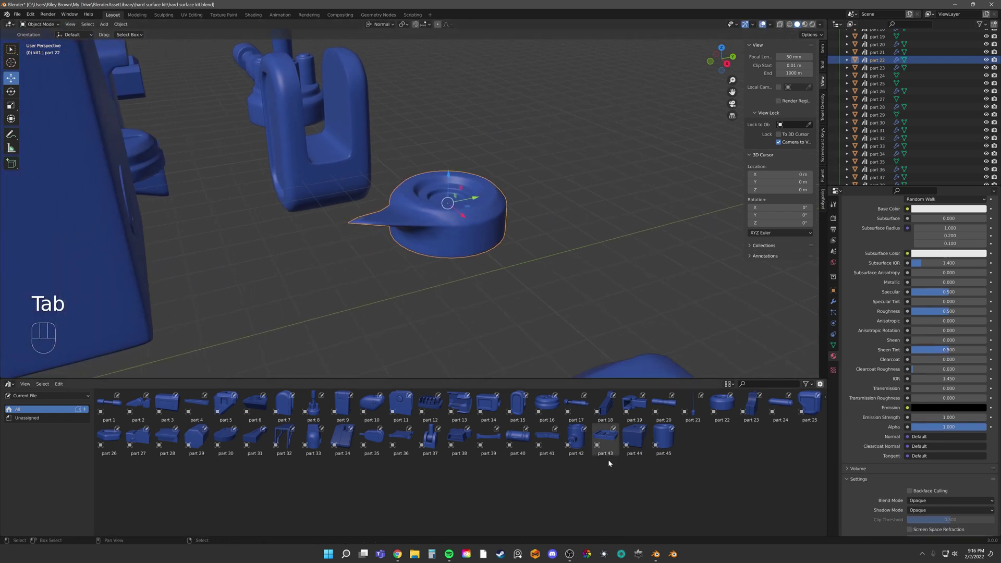
- Switch to the scene's Blender window and delete the linked part 22
{"action": "mouse_move", "coordinate": [651, 555]}
{"action": "left_click", "coordinate": [616, 514]}
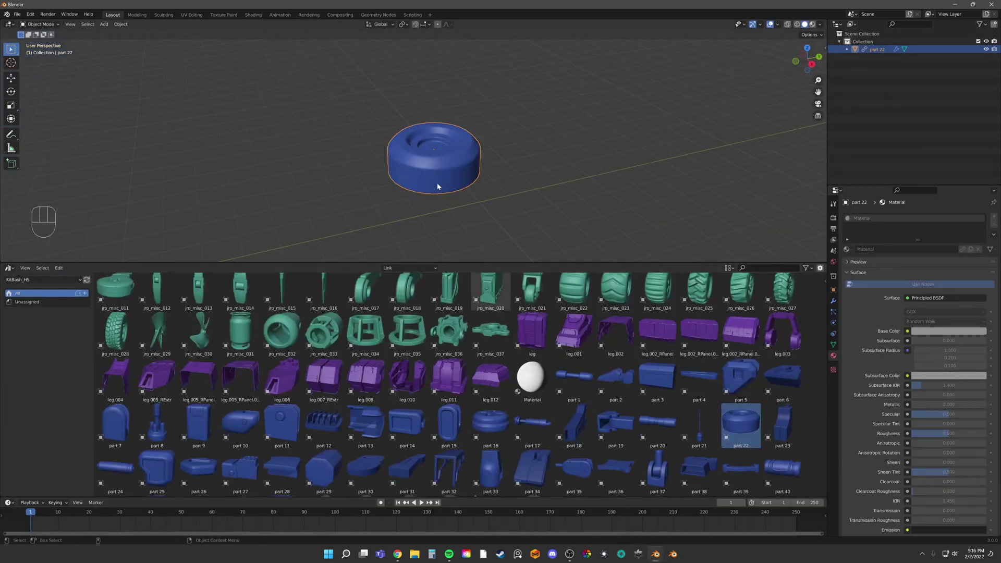
{"action": "key", "text": "x"}
{"action": "left_click", "coordinate": [495, 195]}
- Place part 22 from the library as a link once more and delete that copy
{"action": "left_click_drag", "start_coordinate": [741, 425], "coordinate": [518, 185]}
{"action": "key", "text": "x"}
{"action": "left_click", "coordinate": [517, 185]}
- Switch to the source file's window and save hard surface kit.blend
{"action": "mouse_move", "coordinate": [656, 554]}
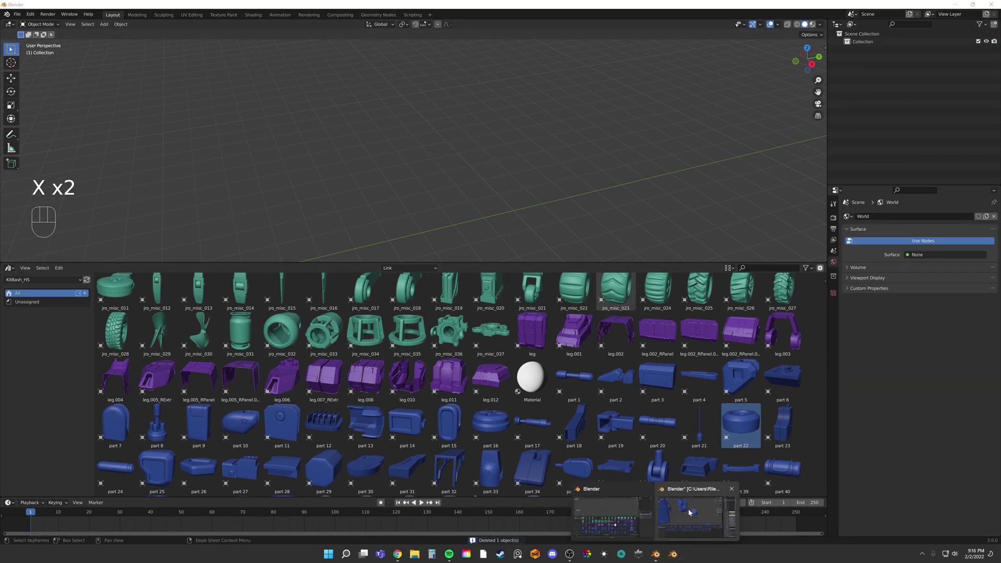
{"action": "left_click", "coordinate": [688, 509]}
{"action": "key", "text": "ctrl+s"}
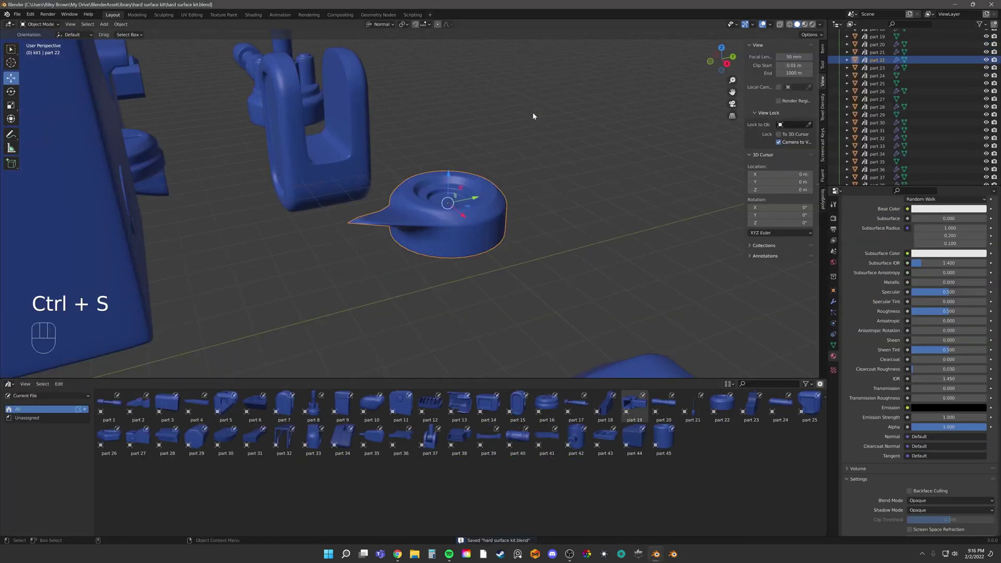
- Switch back to the scene window, place the linked part 22 to check for the source edit, and delete it
{"action": "mouse_move", "coordinate": [655, 554]}
{"action": "left_click", "coordinate": [617, 498]}
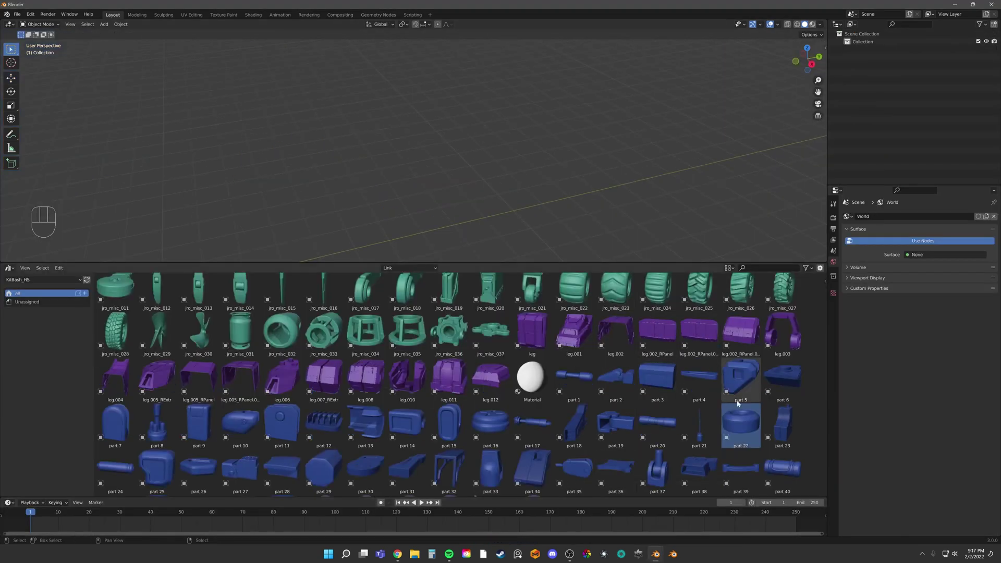
{"action": "left_click_drag", "start_coordinate": [741, 422], "coordinate": [499, 186]}
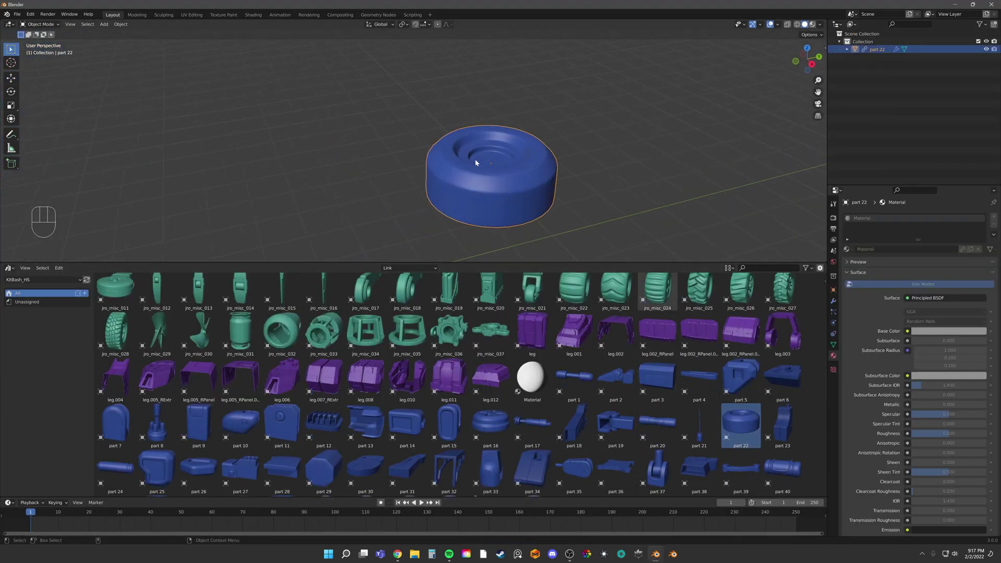
{"action": "key", "text": "x"}
{"action": "left_click", "coordinate": [475, 158]}
- Refresh the KitBash_HS asset library, place part 22 again as a link, and delete it
{"action": "left_click", "coordinate": [17, 14]}
{"action": "mouse_move", "coordinate": [32, 23]}
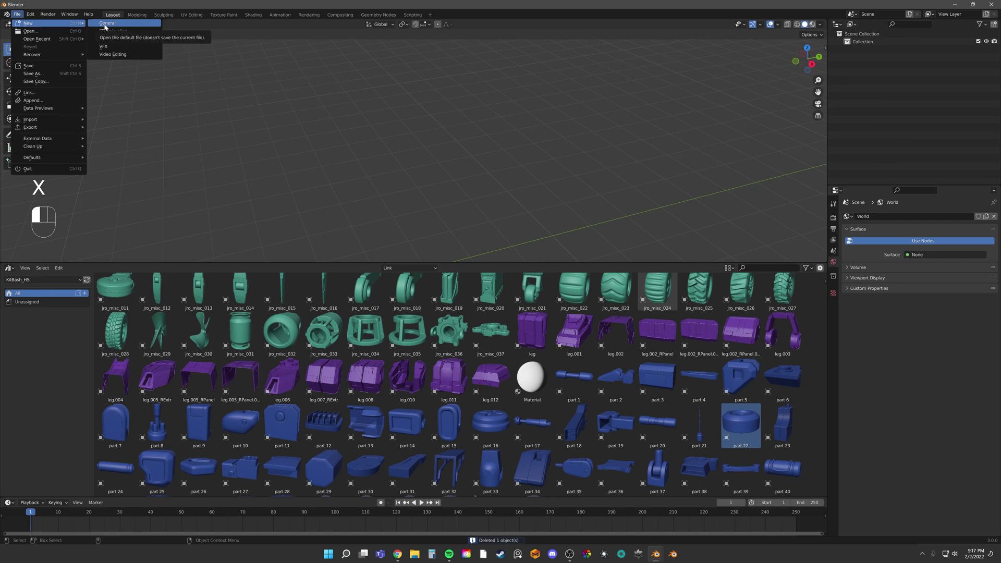
{"action": "left_click", "coordinate": [87, 280]}
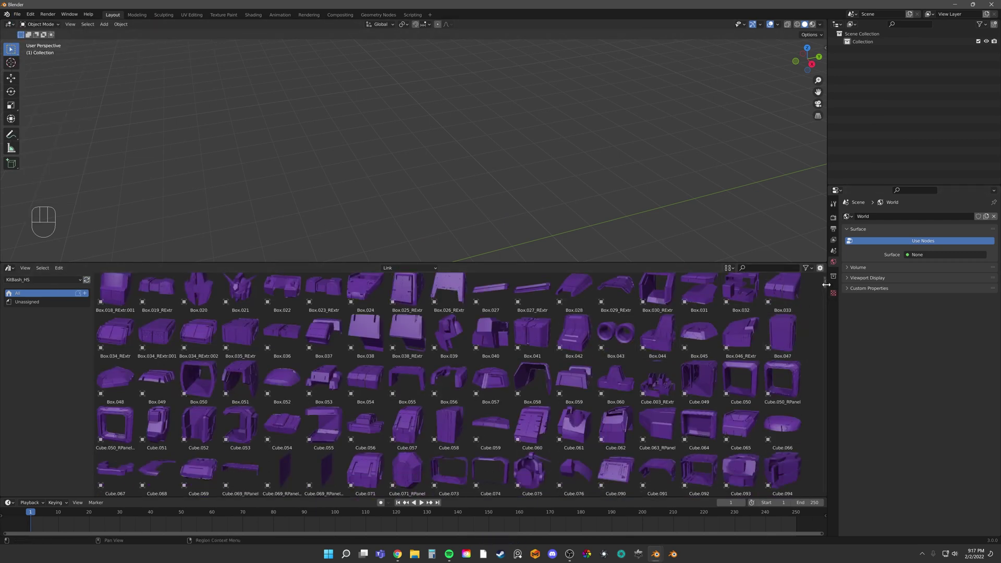
{"action": "left_click_drag", "start_coordinate": [824, 284], "coordinate": [819, 488]}
{"action": "left_click_drag", "start_coordinate": [741, 376], "coordinate": [536, 186]}
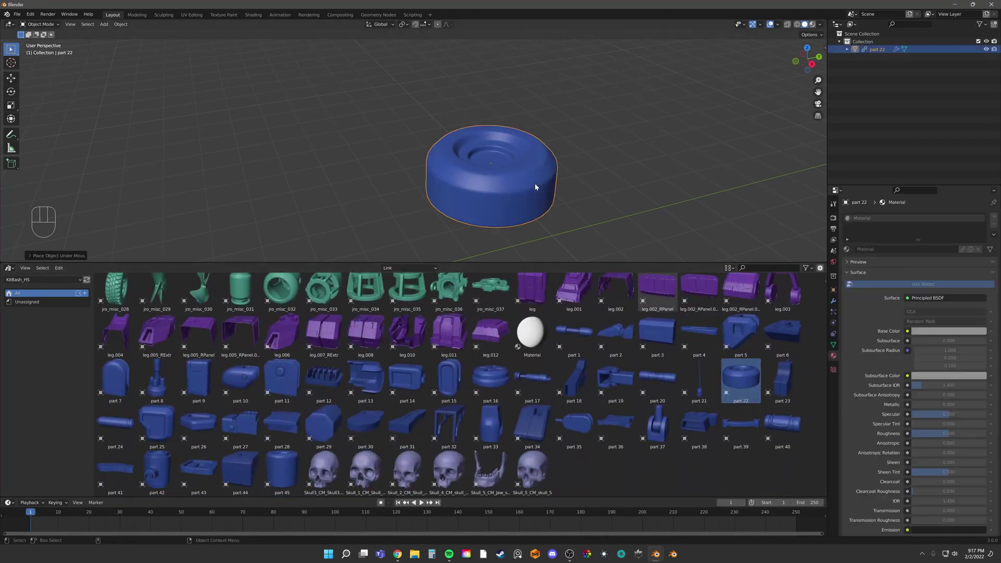
{"action": "key", "text": "x"}
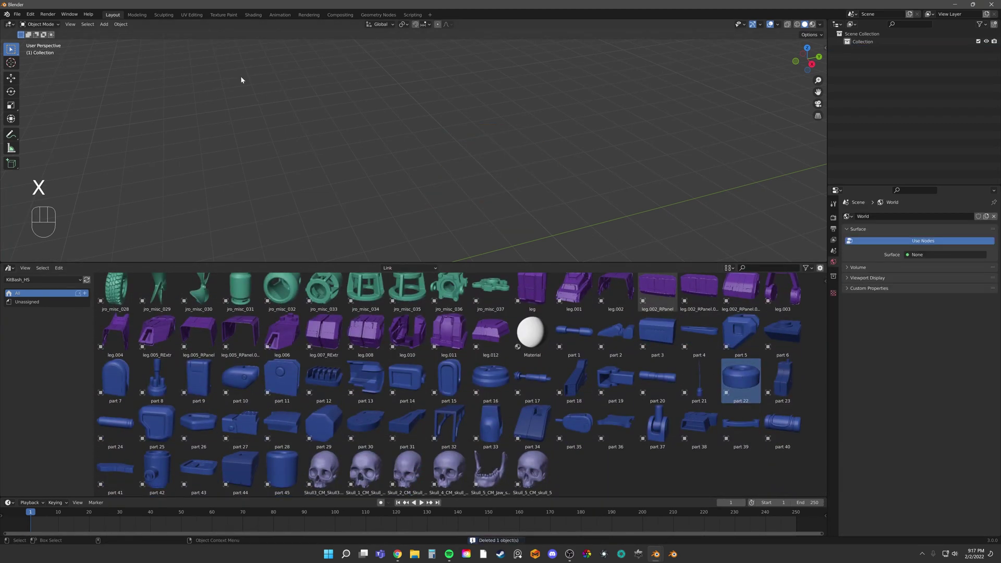
- Start a new General file without saving the current scene
{"action": "left_click", "coordinate": [30, 14]}
{"action": "left_click", "coordinate": [21, 17]}
{"action": "left_click", "coordinate": [17, 15]}
{"action": "mouse_move", "coordinate": [46, 23]}
{"action": "left_click", "coordinate": [17, 14]}
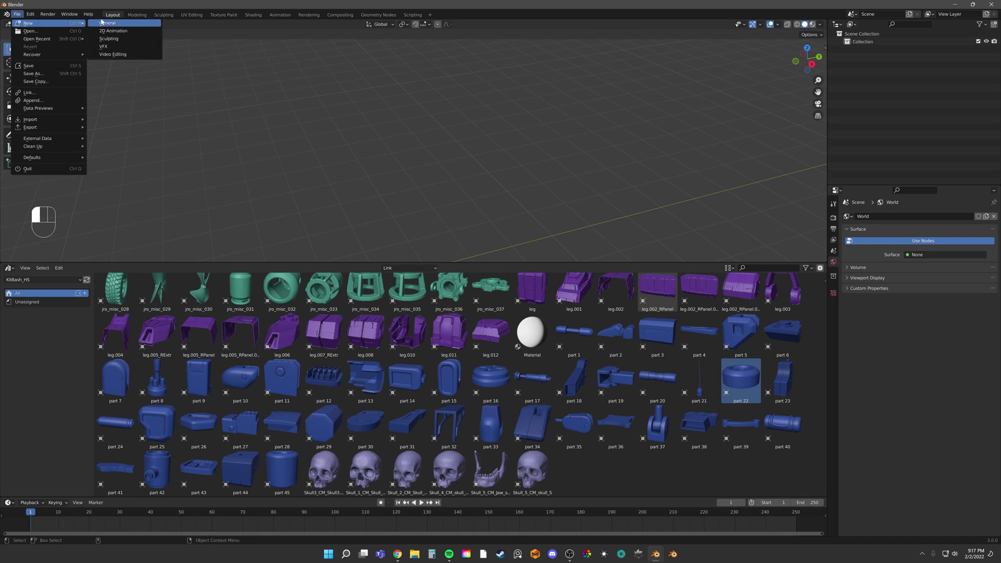
{"action": "left_click", "coordinate": [107, 24]}
{"action": "left_click", "coordinate": [514, 289]}
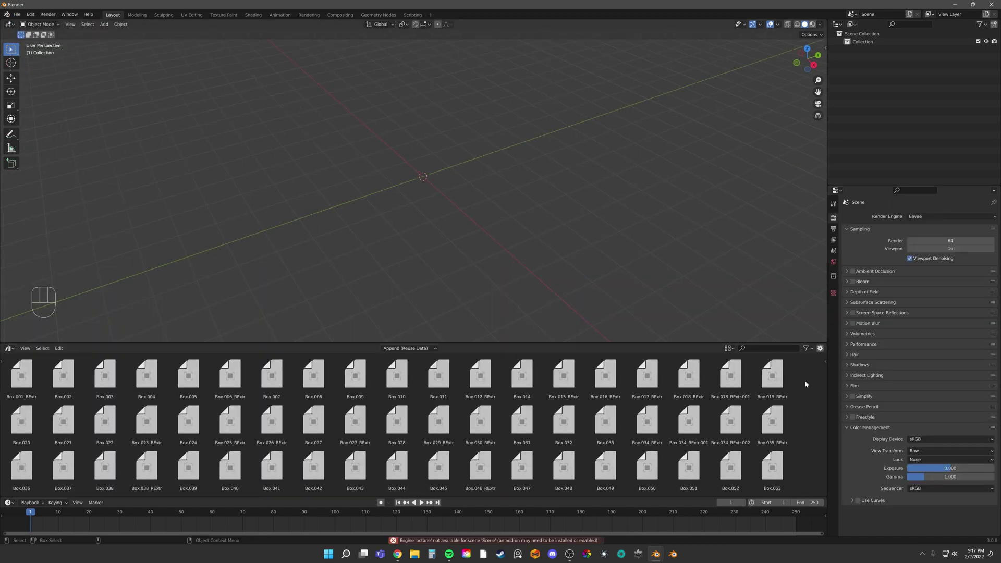
- Place part 22 from the asset library in the new scene using Append (Reuse Data)
{"action": "left_click_drag", "start_coordinate": [827, 399], "coordinate": [828, 505]}
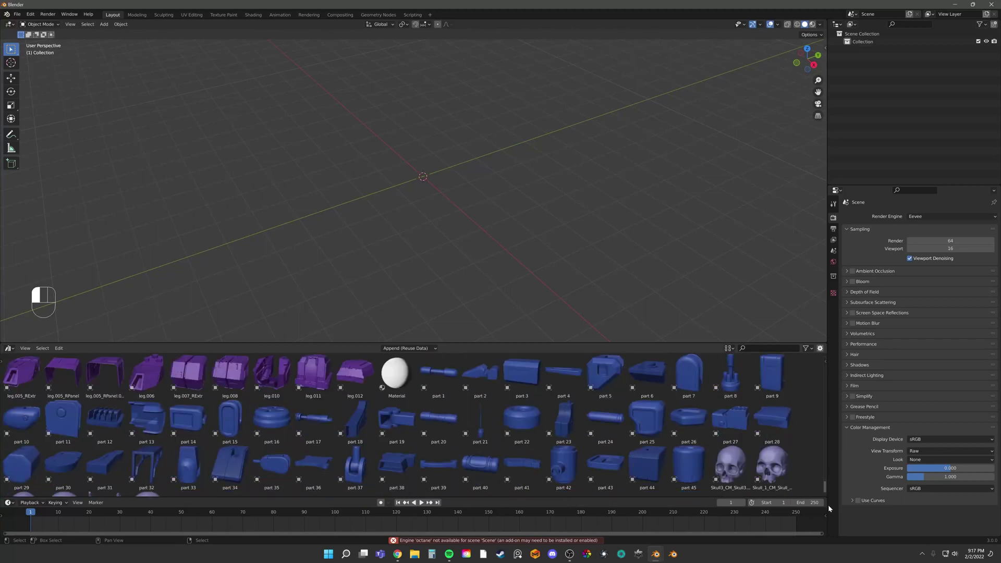
{"action": "left_click_drag", "start_coordinate": [522, 420], "coordinate": [473, 198]}
{"action": "scroll", "coordinate": [528, 177], "scroll_direction": "up", "scroll_amount": 4}
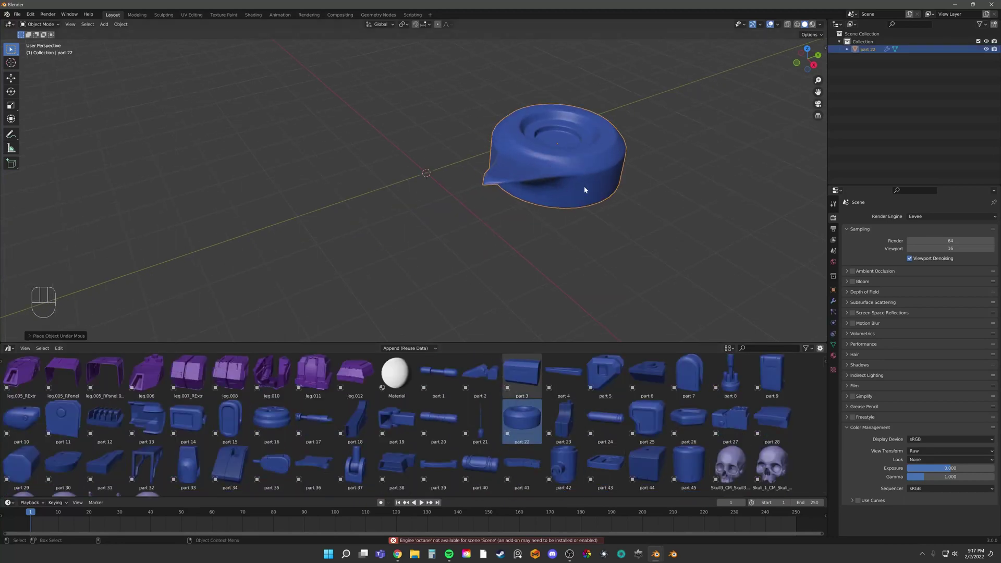
- Check the appended part 22 from the side and delete it from the scene
{"action": "scroll", "coordinate": [485, 199], "scroll_direction": "down", "scroll_amount": 3}
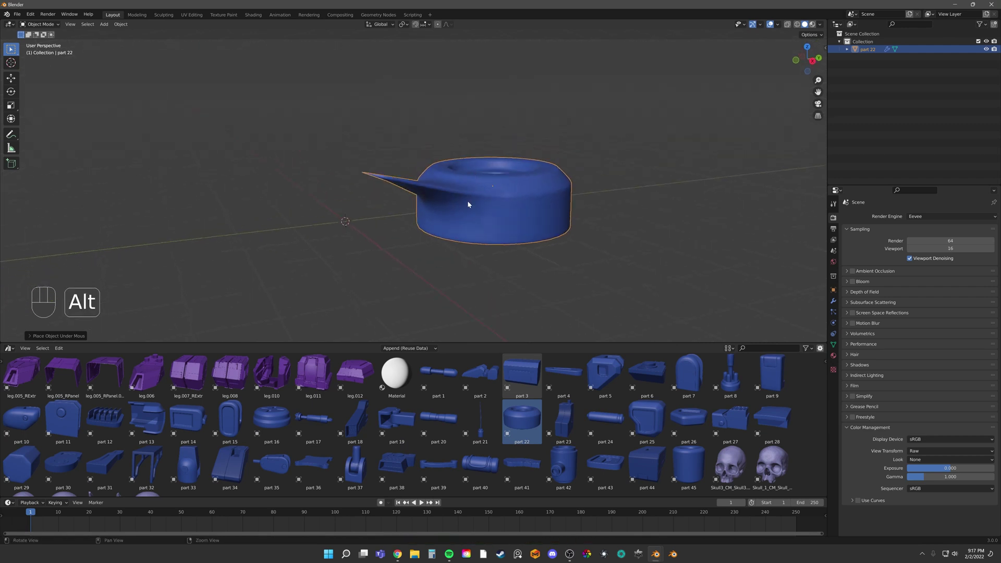
{"action": "left_click", "coordinate": [440, 262]}
{"action": "key", "text": "x"}
{"action": "key", "text": "x"}
- Set the asset import method to Link, place part 22 in the scene, and frame it for inspection
{"action": "left_click", "coordinate": [409, 348]}
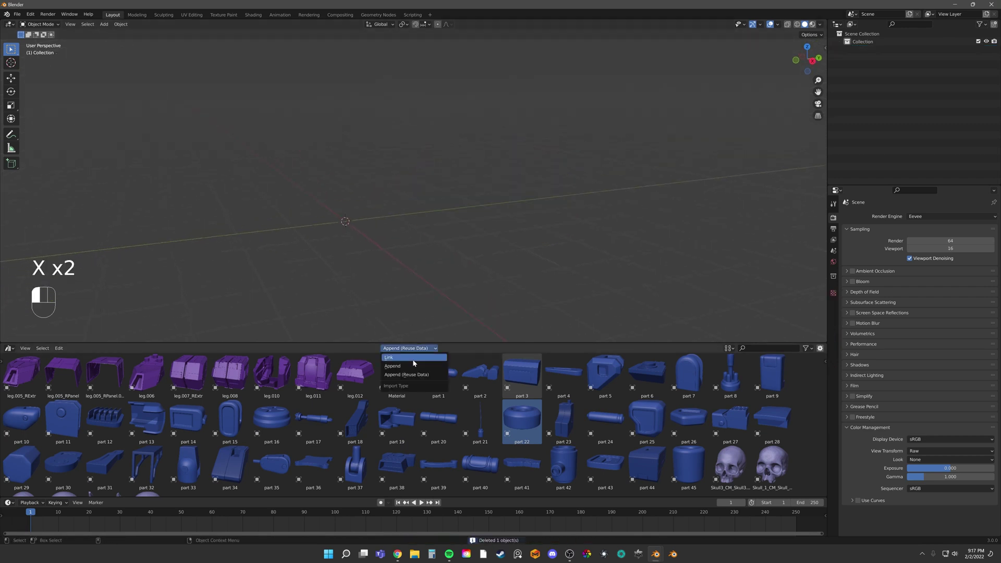
{"action": "left_click", "coordinate": [415, 361]}
{"action": "left_click_drag", "start_coordinate": [528, 419], "coordinate": [471, 249]}
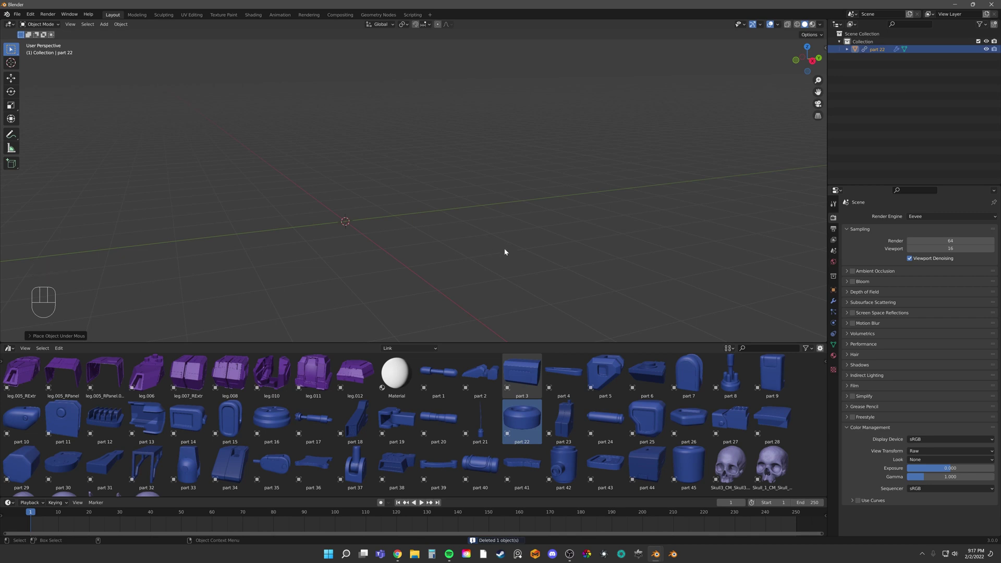
{"action": "scroll", "coordinate": [487, 250], "scroll_direction": "up", "scroll_amount": 3}
{"action": "key", "text": "KP_Decimal"}
{"action": "scroll", "coordinate": [566, 232], "scroll_direction": "up", "scroll_amount": 4}
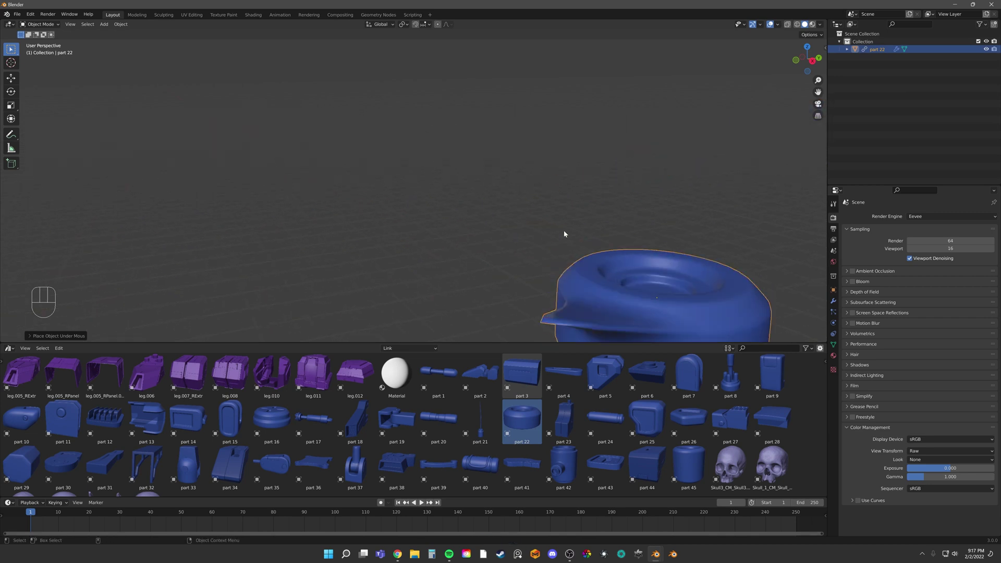
{"action": "left_click_drag", "start_coordinate": [565, 233], "coordinate": [499, 169], "text": "alt"}
{"action": "scroll", "coordinate": [500, 169], "scroll_direction": "down", "scroll_amount": 2}
- Try to move the linked part 22 around the scene, cancel the moves, and delete the part
{"action": "key", "text": "g"}
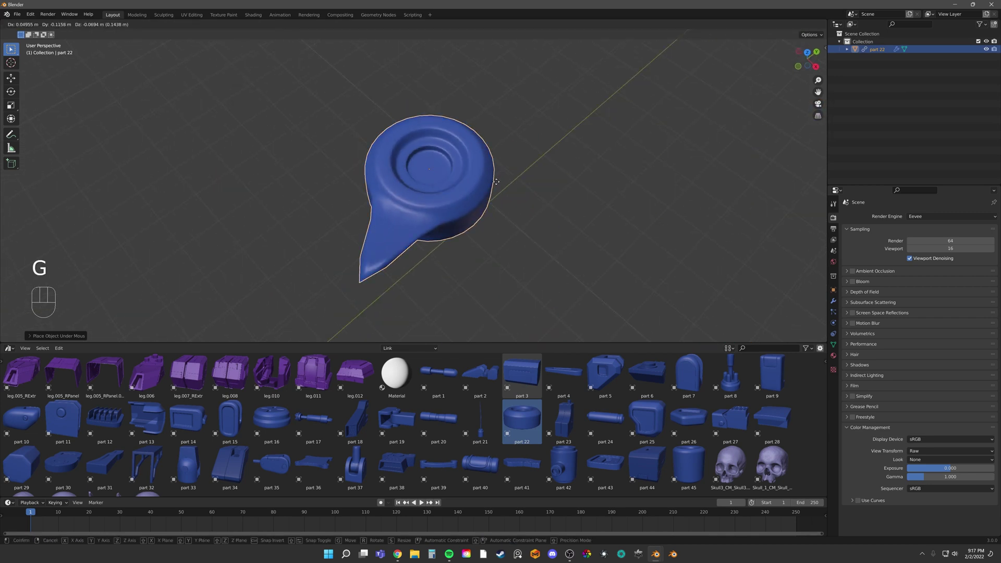
{"action": "right_click", "coordinate": [463, 198]}
{"action": "left_click_drag", "start_coordinate": [464, 201], "coordinate": [522, 208], "text": "alt"}
{"action": "scroll", "coordinate": [521, 209], "scroll_direction": "up", "scroll_amount": 1}
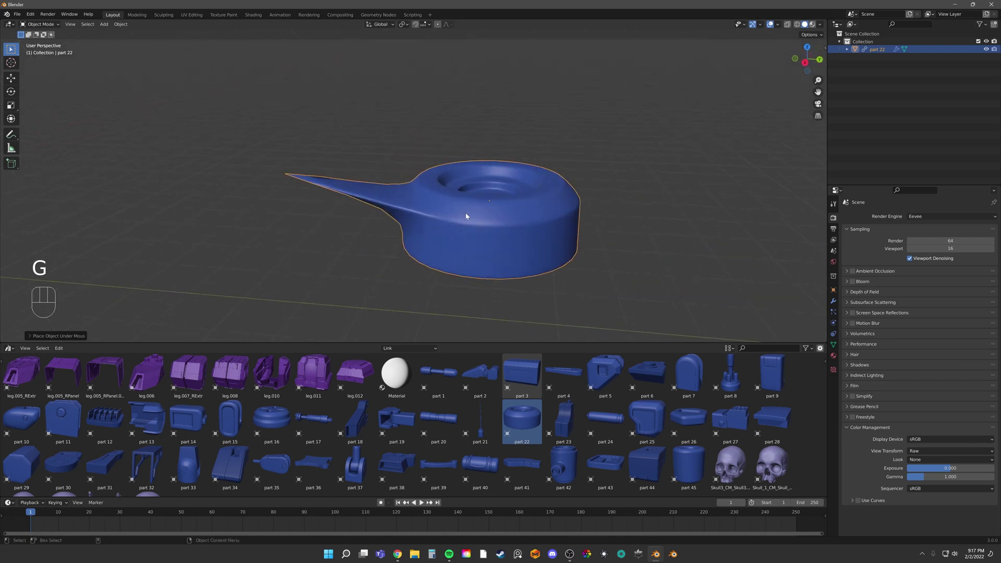
{"action": "key", "text": "g"}
{"action": "right_click", "coordinate": [522, 211]}
{"action": "scroll", "coordinate": [522, 209], "scroll_direction": "down", "scroll_amount": 2}
{"action": "middle_click_drag", "start_coordinate": [466, 202], "coordinate": [425, 187]}
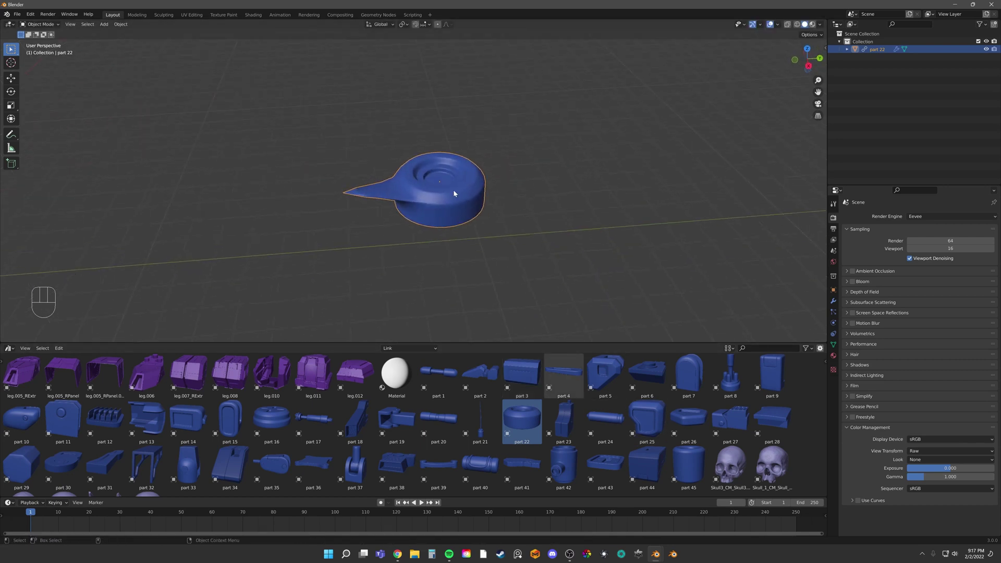
{"action": "key", "text": "x"}
- Set the asset import method to Append for the empty scene
{"action": "left_click", "coordinate": [418, 348]}
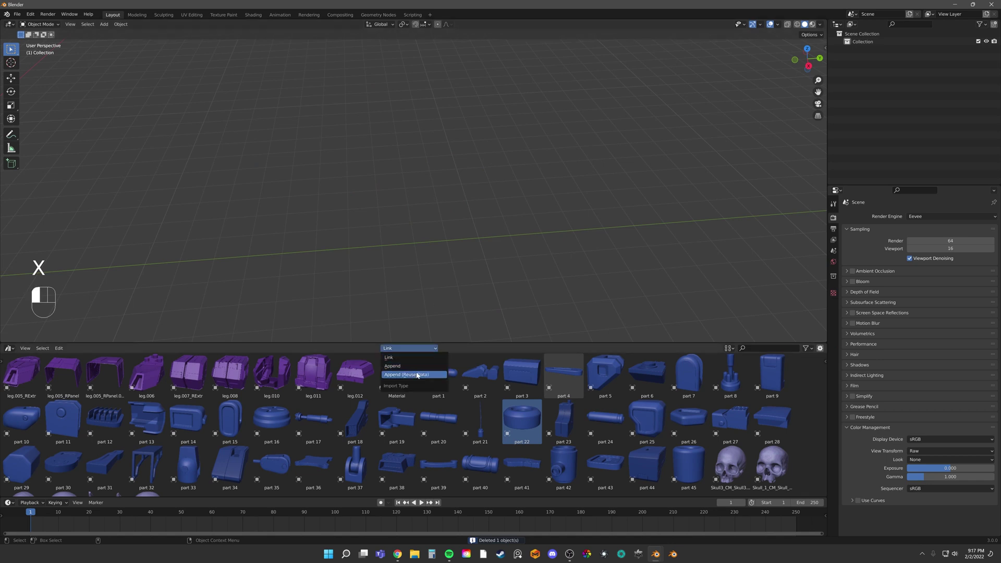
{"action": "left_click", "coordinate": [393, 366]}
{"action": "middle_click", "coordinate": [358, 217], "text": "alt"}
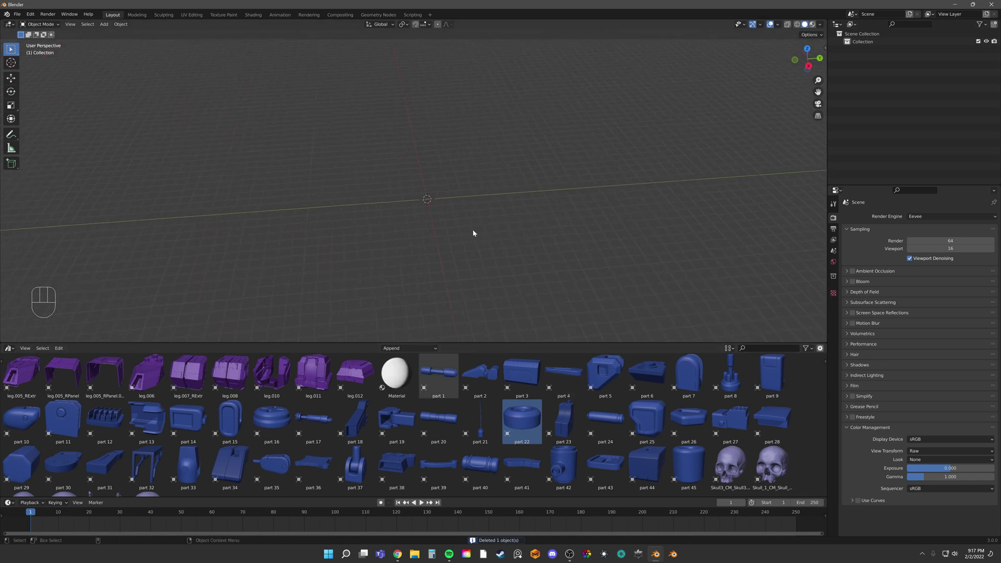
{"action": "middle_click", "coordinate": [421, 224], "text": "alt"}
- Switch to the hard surface kit file, undo the spike edit on part 22, and save the file
{"action": "mouse_move", "coordinate": [656, 556]}
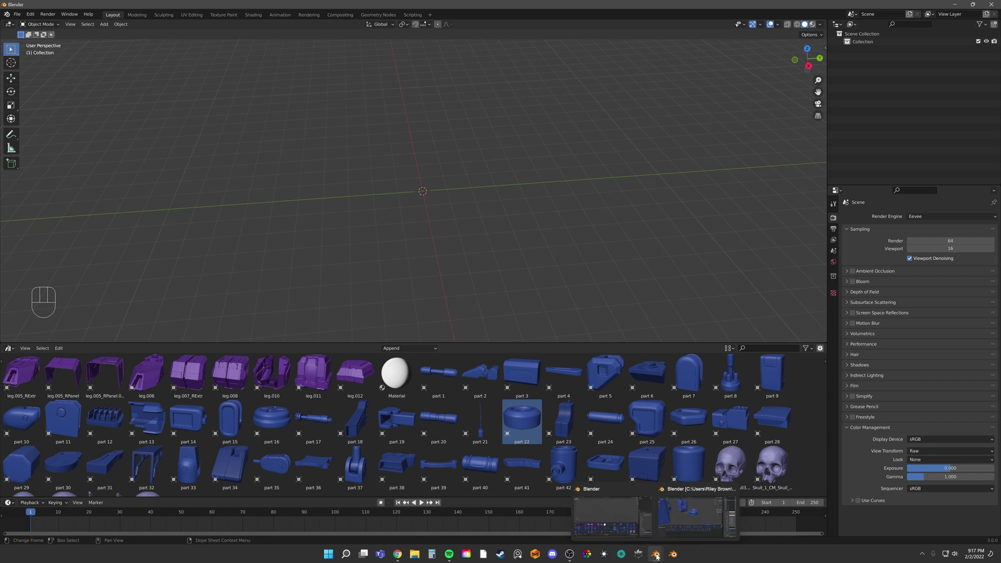
{"action": "left_click", "coordinate": [697, 516]}
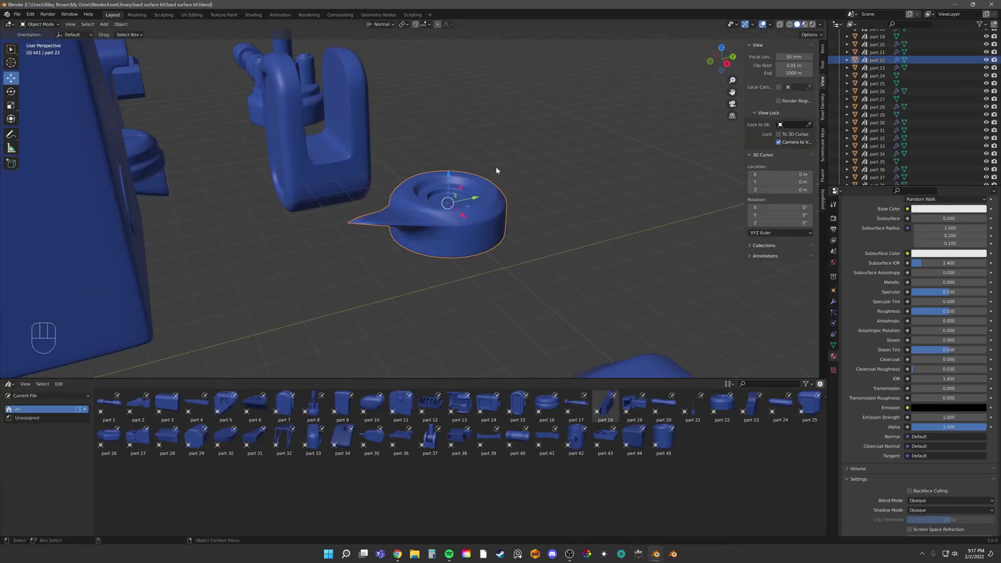
{"action": "key", "text": "ctrl+z"}
{"action": "key", "text": "ctrl+z"}
{"action": "key", "text": "Tab"}
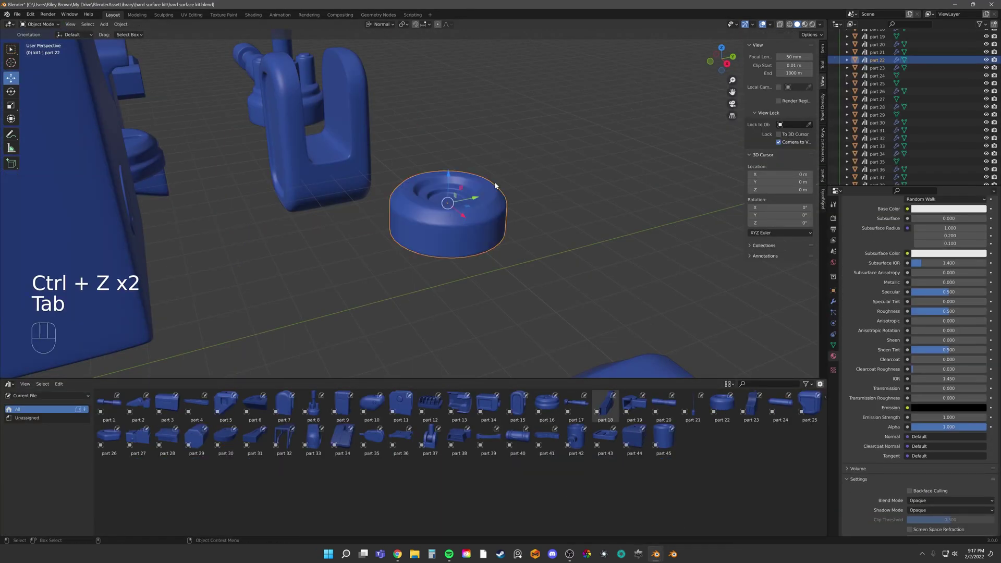
{"action": "key", "text": "ctrl+s"}
{"action": "scroll", "coordinate": [487, 213], "scroll_direction": "down", "scroll_amount": 3}
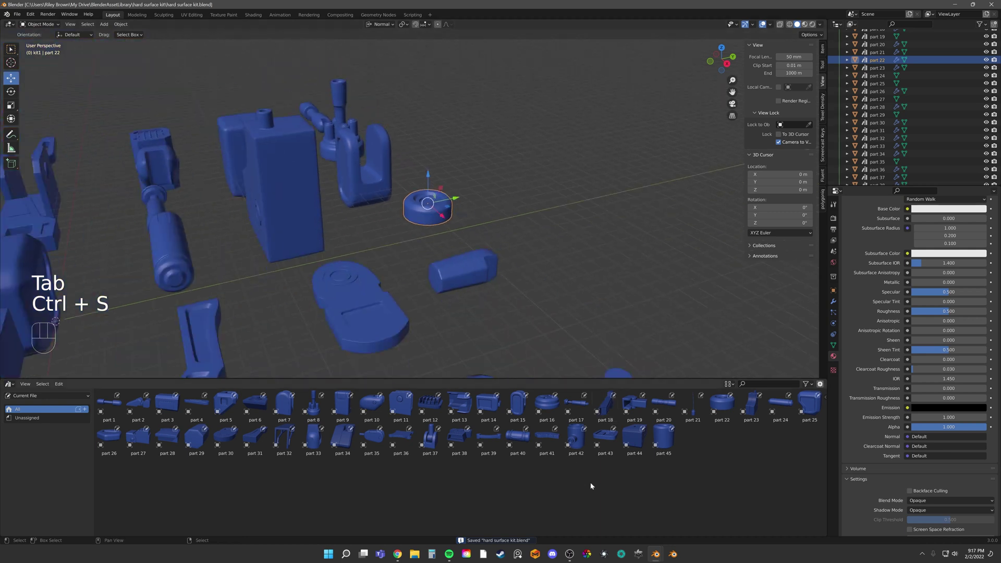
- In the new scene's window, append leg.012 and part 1 from the asset library and apply the Material asset to leg.012
{"action": "mouse_move", "coordinate": [656, 554]}
{"action": "left_click", "coordinate": [622, 510]}
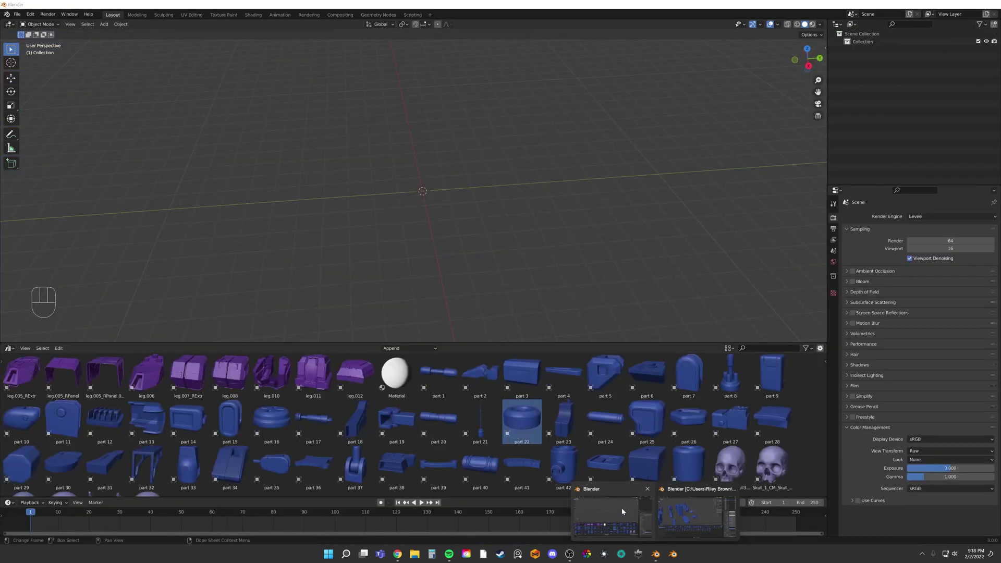
{"action": "left_click_drag", "start_coordinate": [355, 373], "coordinate": [482, 200]}
{"action": "left_click_drag", "start_coordinate": [438, 371], "coordinate": [305, 201]}
{"action": "left_click_drag", "start_coordinate": [397, 373], "coordinate": [462, 256]}
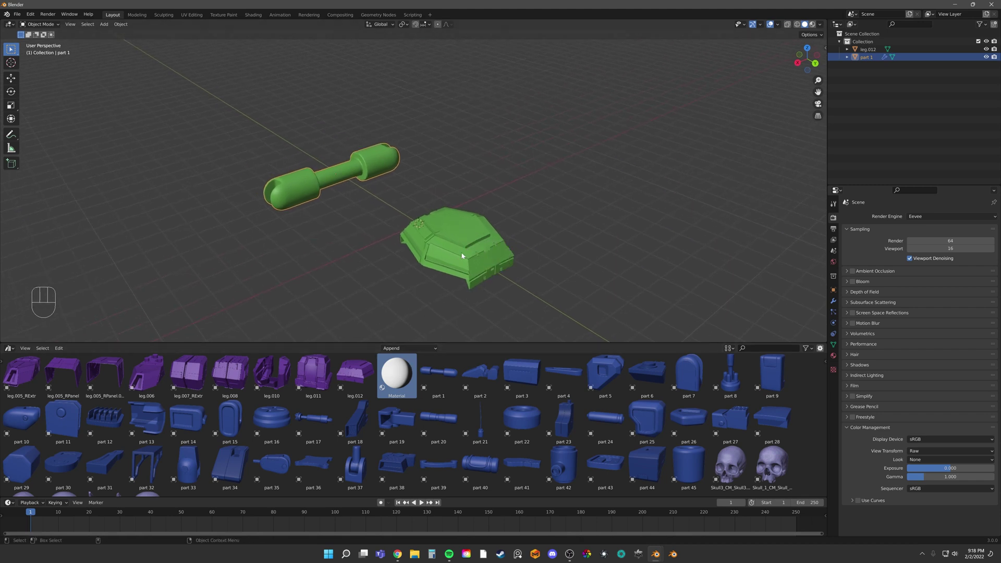